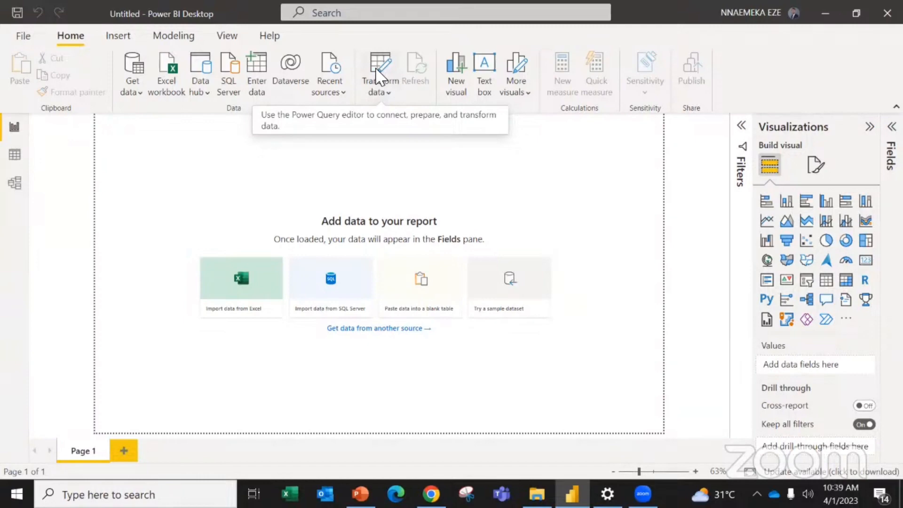
# Open the Power Query Editor for the blank report.
pyautogui.click(377, 75)
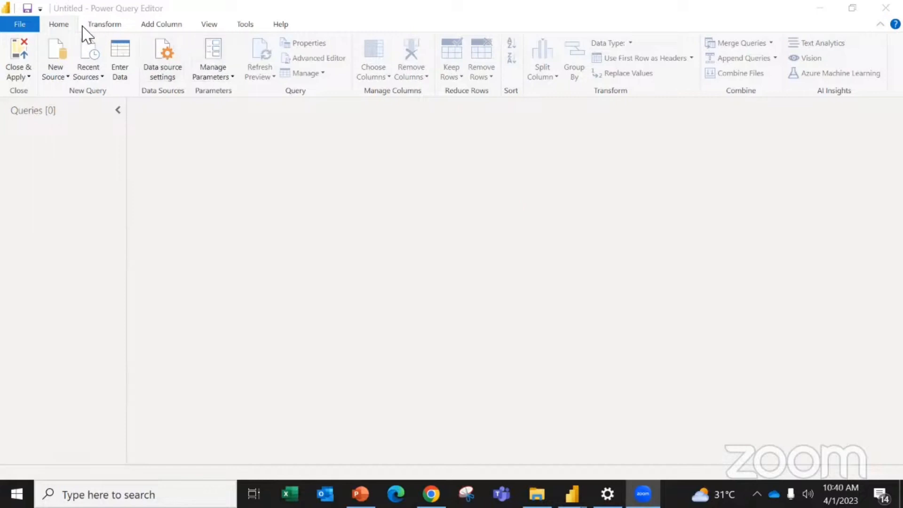
pyautogui.click(100, 25)
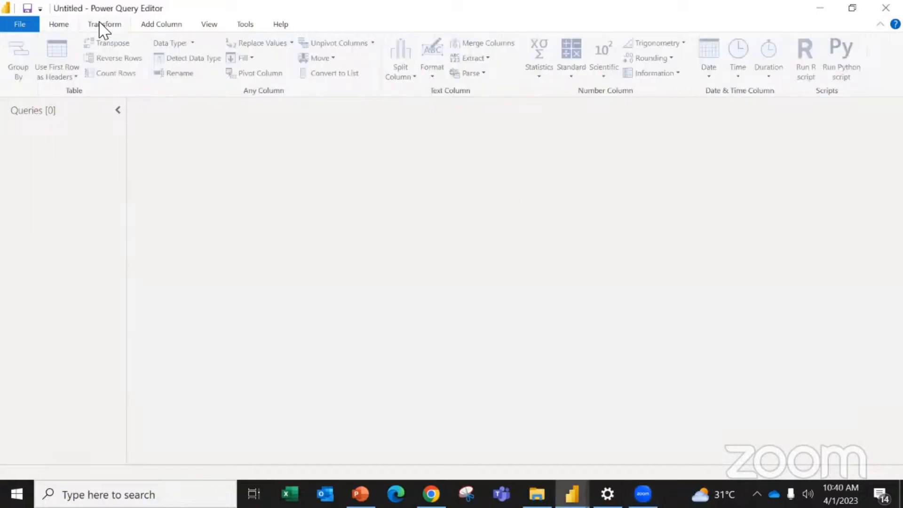
pyautogui.click(58, 26)
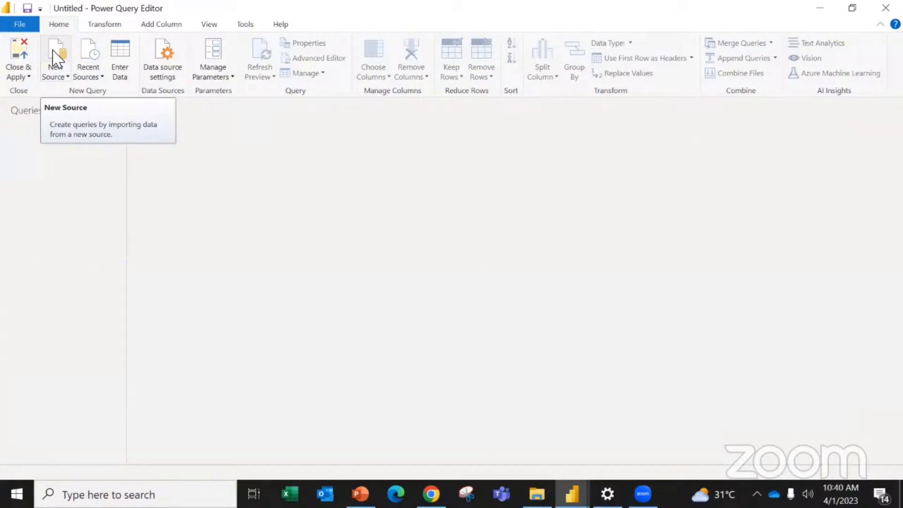
# Review the source files in the Dataleum_Intermediate folder in File Explorer, and return to the Power Query Editor.
pyautogui.click(57, 76)
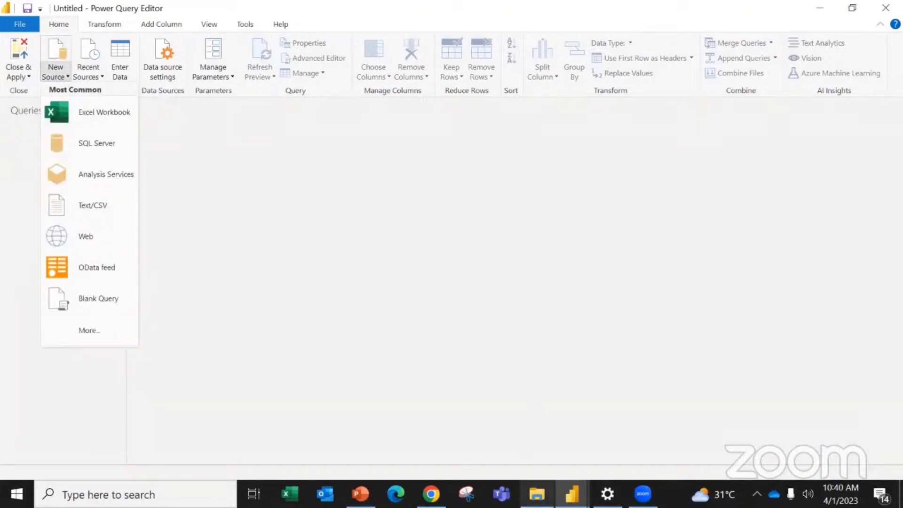
pyautogui.click(537, 494)
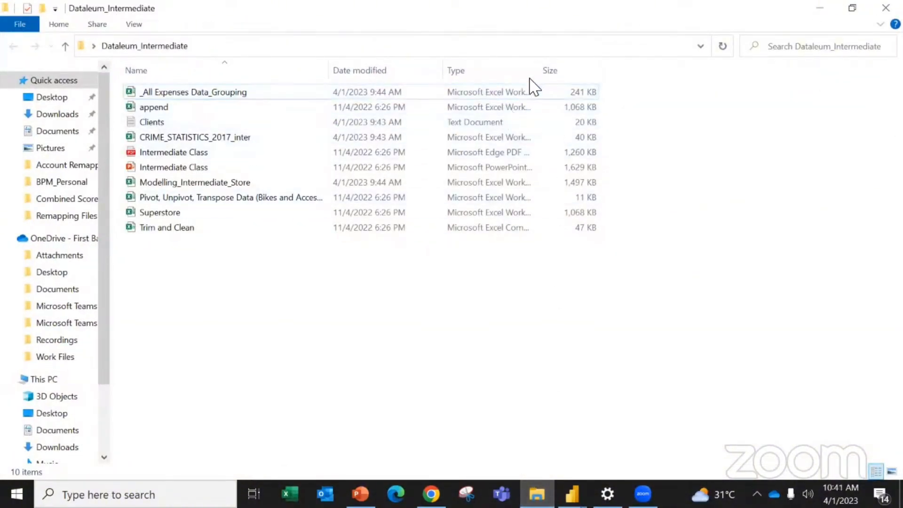
pyautogui.moveTo(538, 71); pyautogui.dragTo(604, 75)
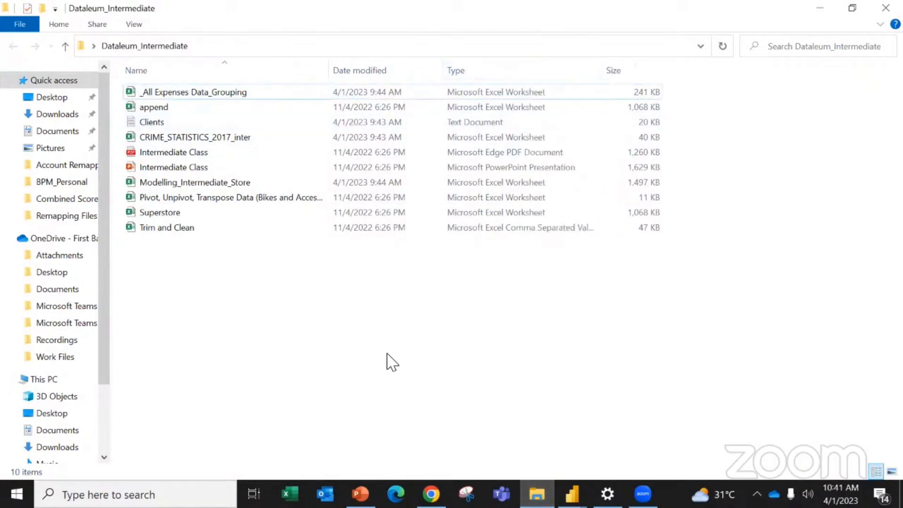
pyautogui.click(572, 494)
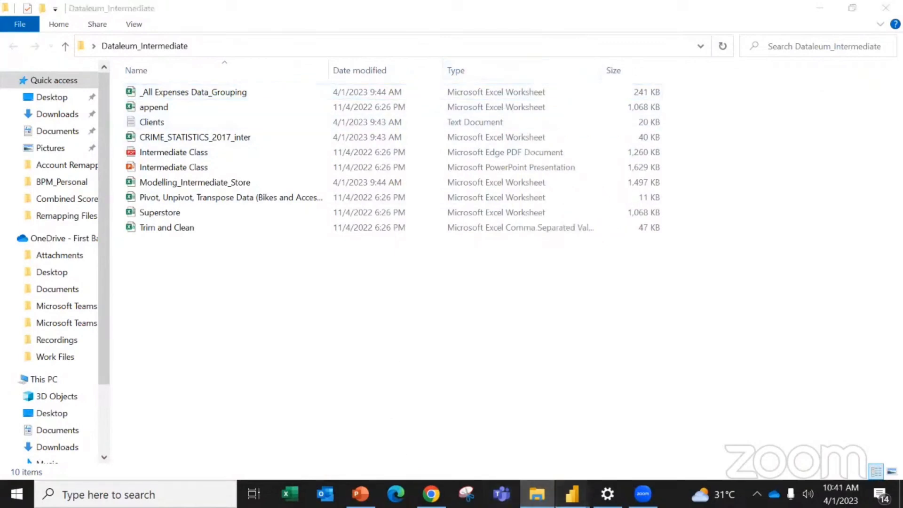
pyautogui.click(645, 465)
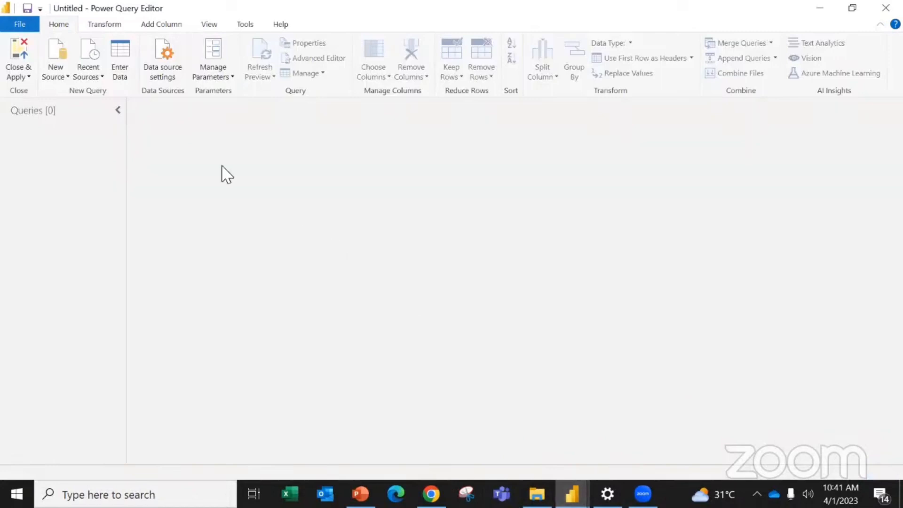
# Start a new Excel workbook source and browse to the Dataleum_Intermediate folder on the Desktop.
pyautogui.click(60, 80)
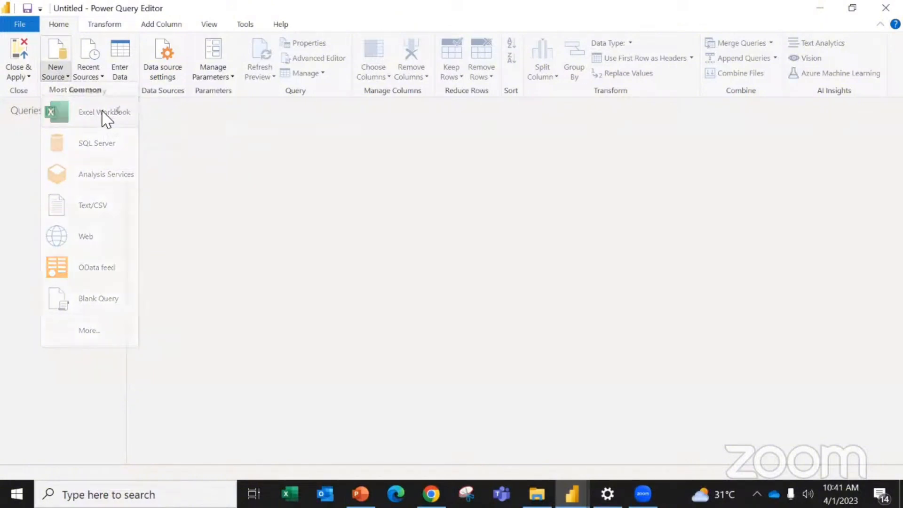
pyautogui.click(102, 113)
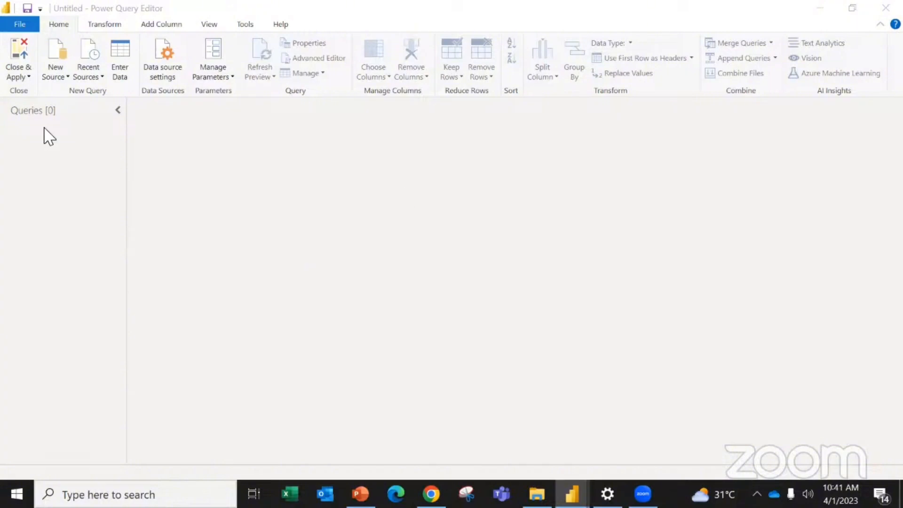
pyautogui.click(63, 79)
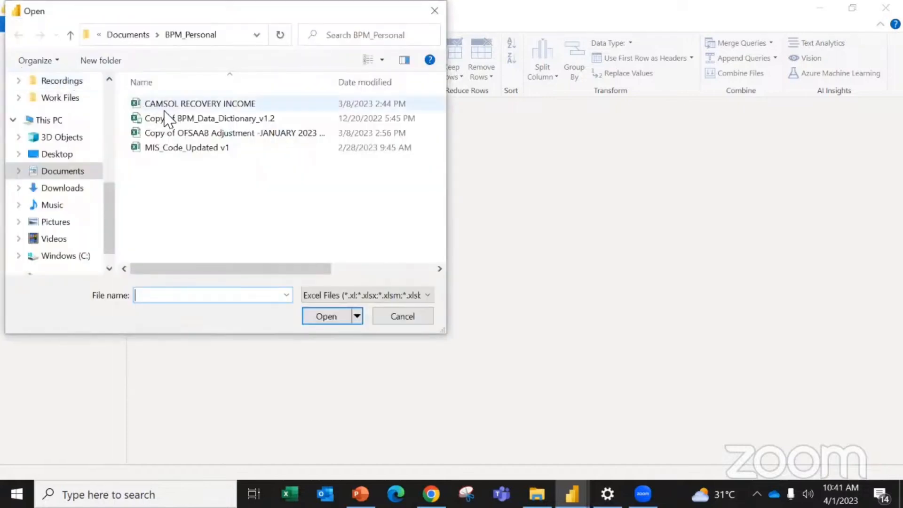
pyautogui.click(62, 153)
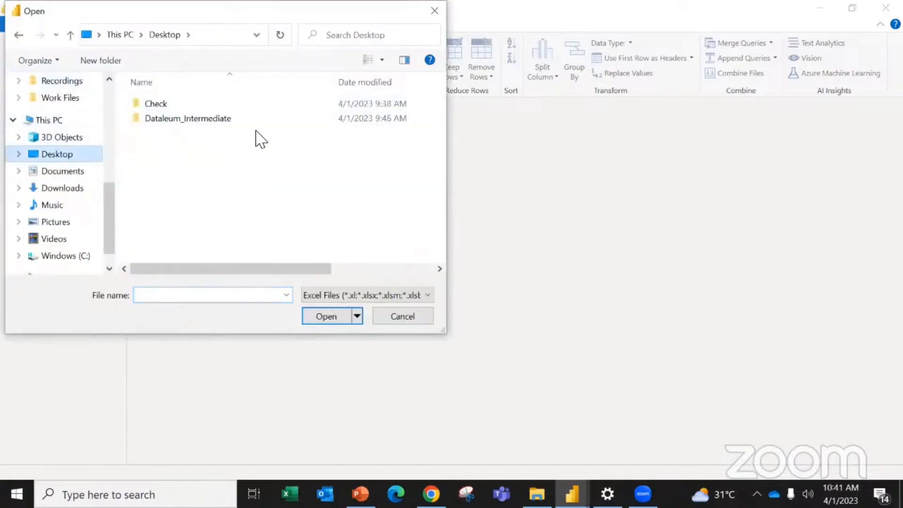
pyautogui.click(180, 121)
pyautogui.doubleClick(181, 121)
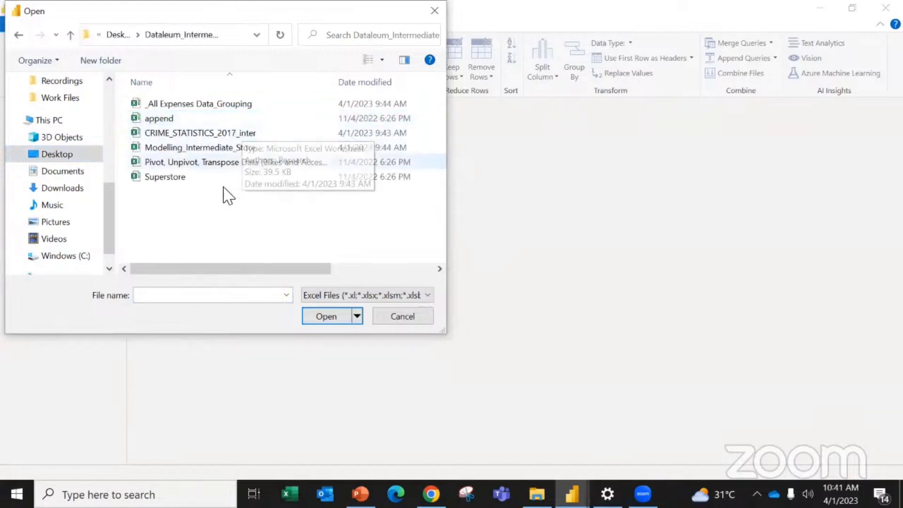
# Import the Expenses sheet from the _All Expenses Data_Grouping workbook as a query.
pyautogui.click(171, 113)
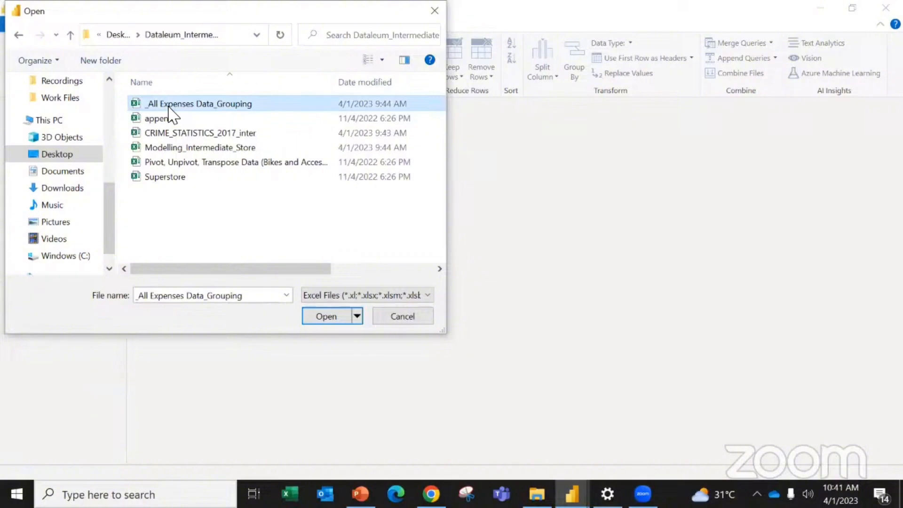
pyautogui.click(322, 317)
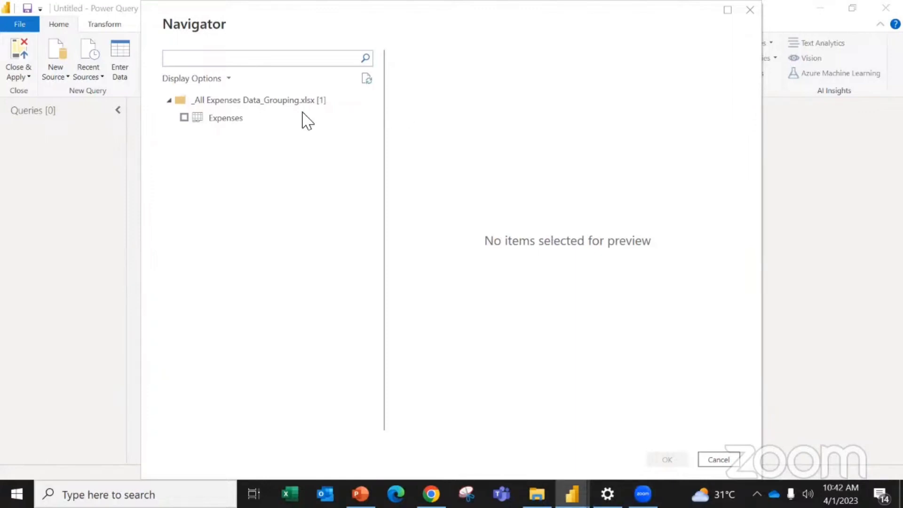
pyautogui.click(184, 117)
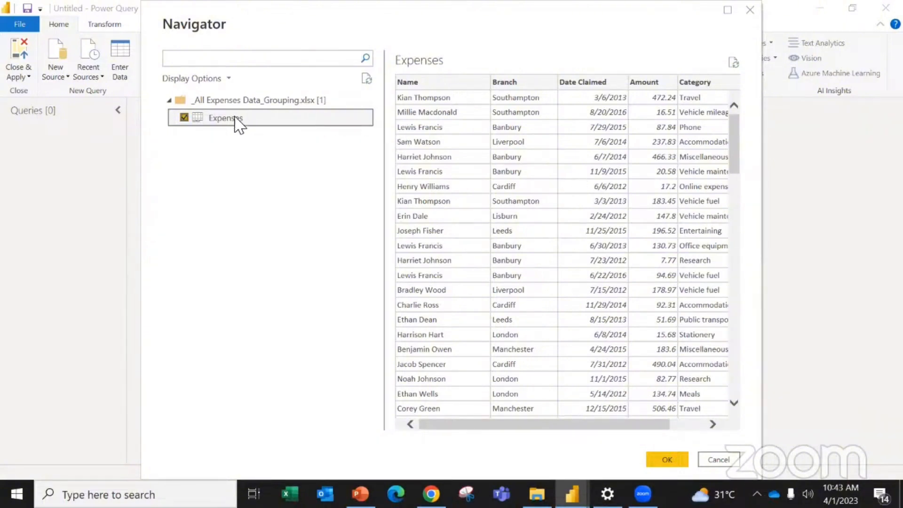
pyautogui.click(667, 461)
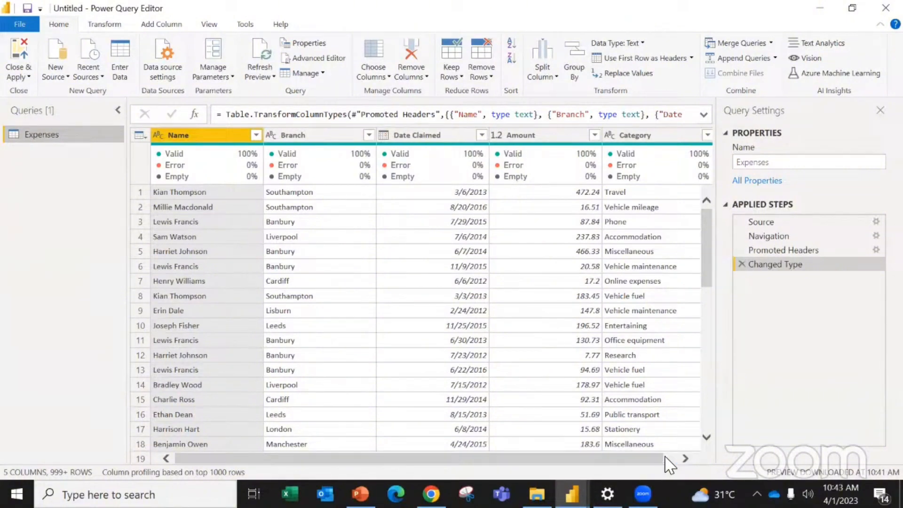
# Rename the Expenses query as Expenses_Grouping.
pyautogui.rightClick(56, 140)
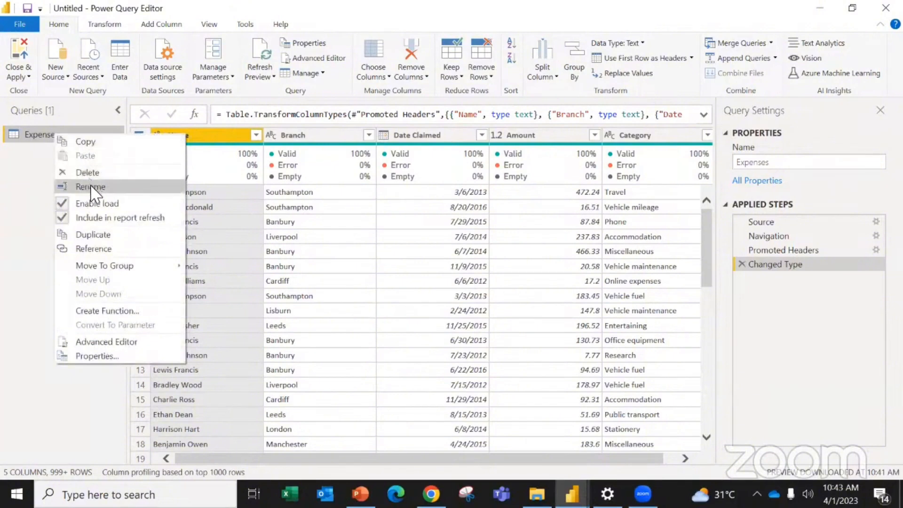
pyautogui.click(37, 164)
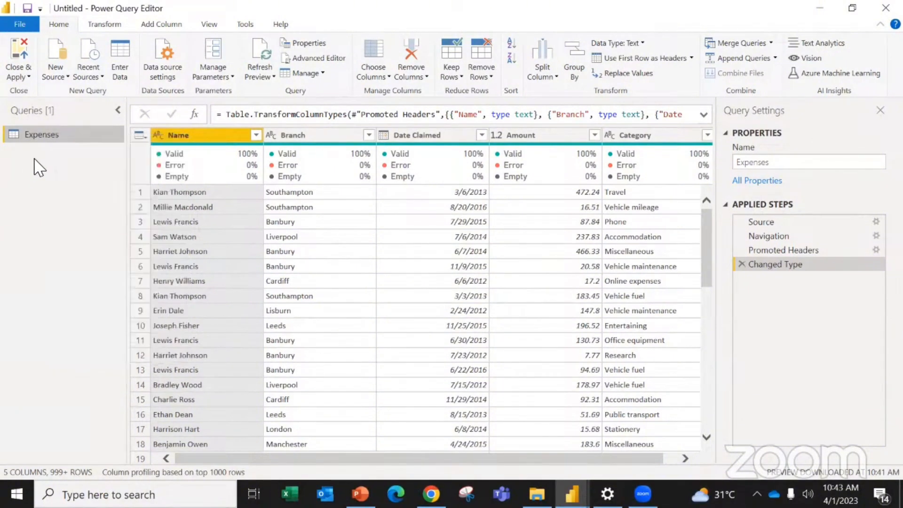
pyautogui.doubleClick(63, 135)
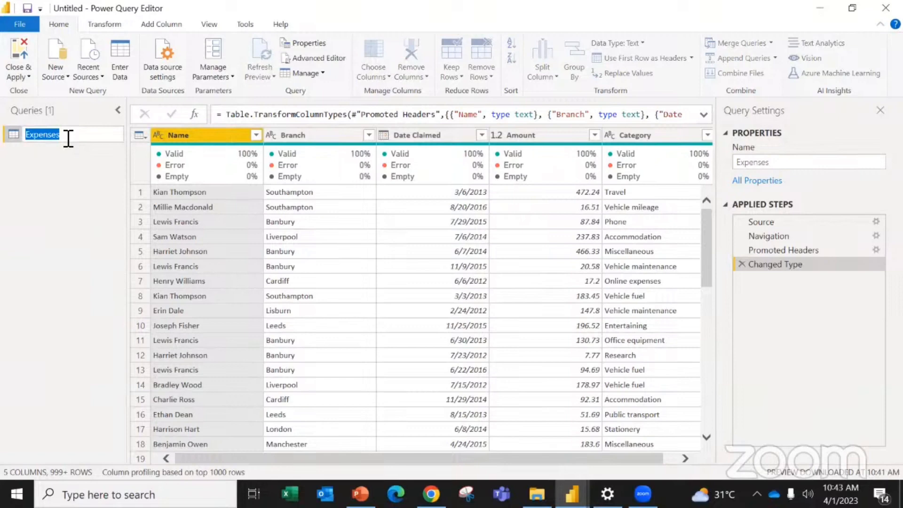
pyautogui.click(68, 138)
pyautogui.write('_Grouping')
pyautogui.press('Return')
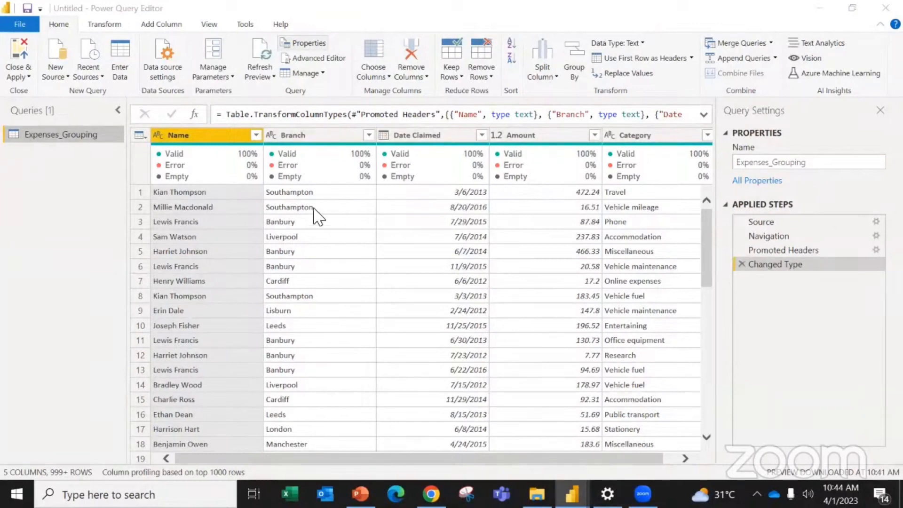
# Import the Central, East and West sheets from the append Excel workbook as new queries.
pyautogui.click(60, 80)
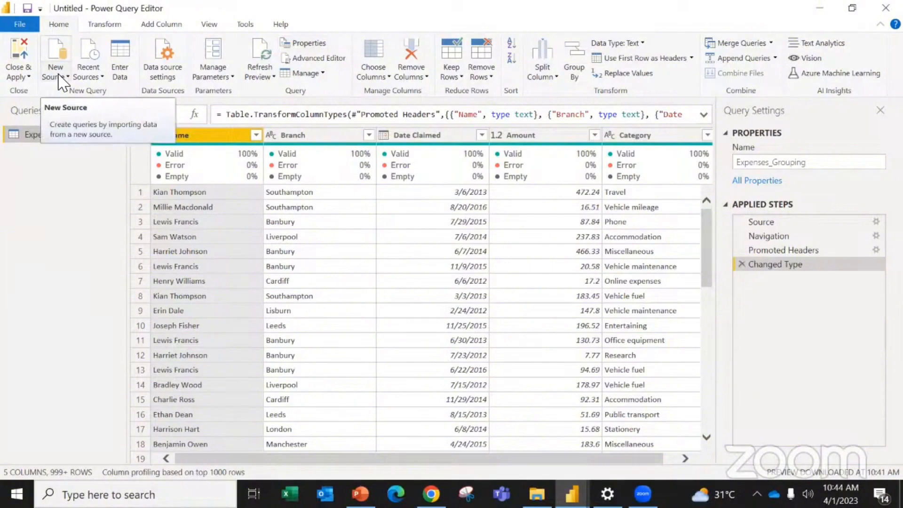
pyautogui.click(59, 76)
pyautogui.click(97, 114)
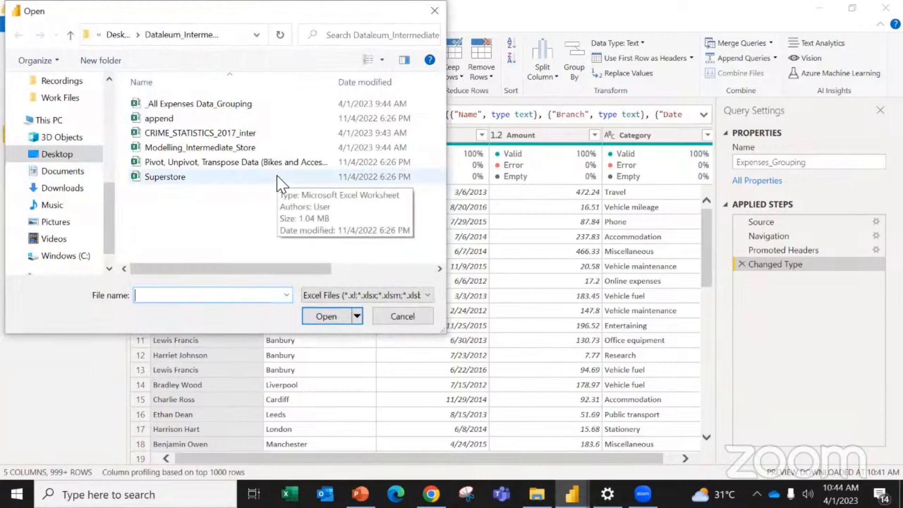
pyautogui.click(174, 120)
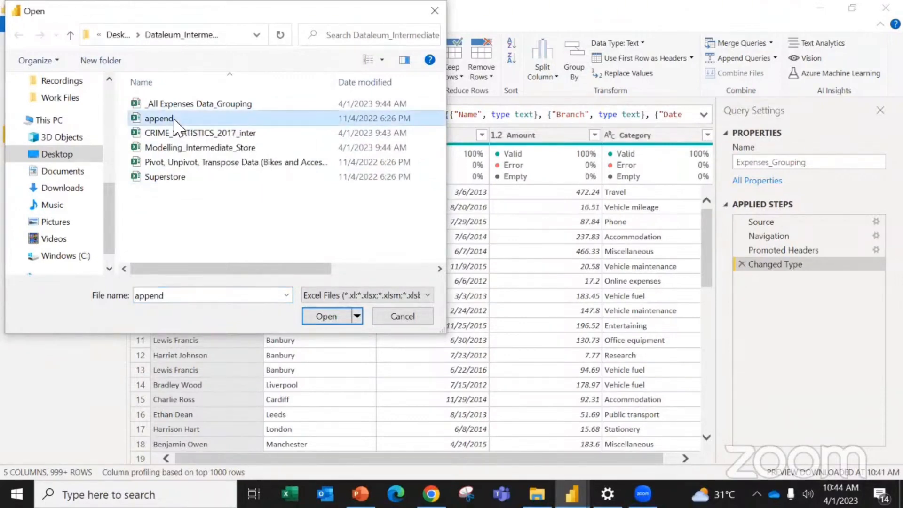
pyautogui.click(318, 320)
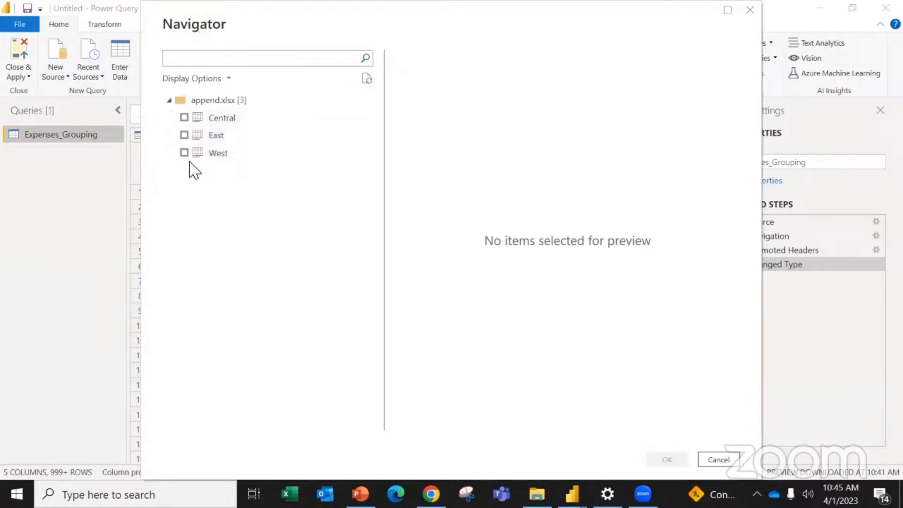
pyautogui.click(184, 118)
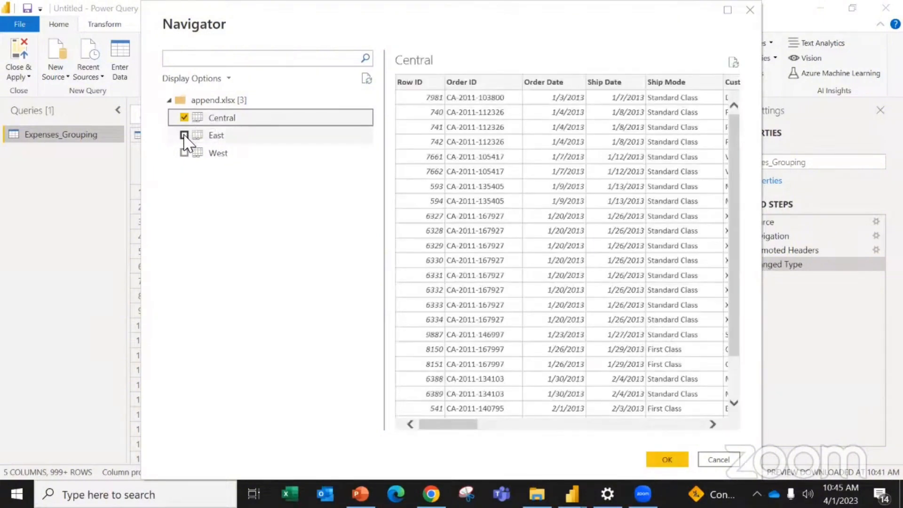
pyautogui.click(183, 136)
pyautogui.click(184, 153)
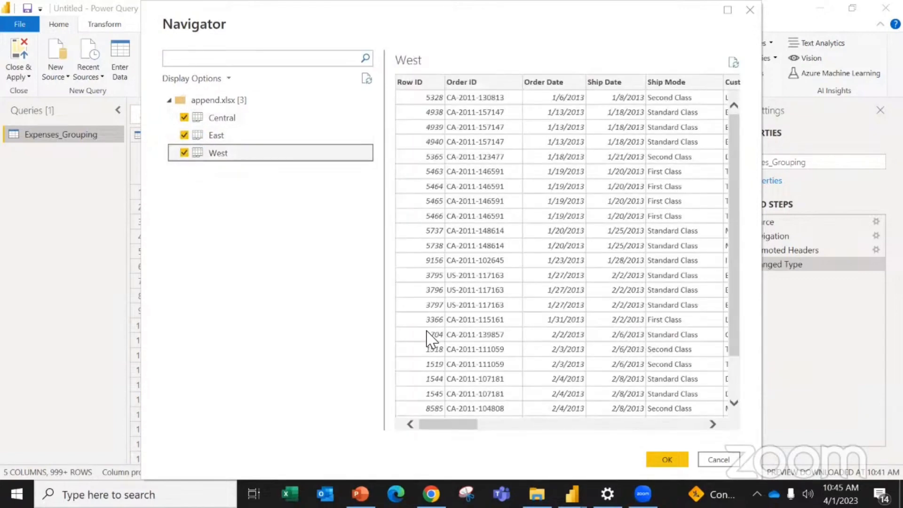
pyautogui.click(663, 460)
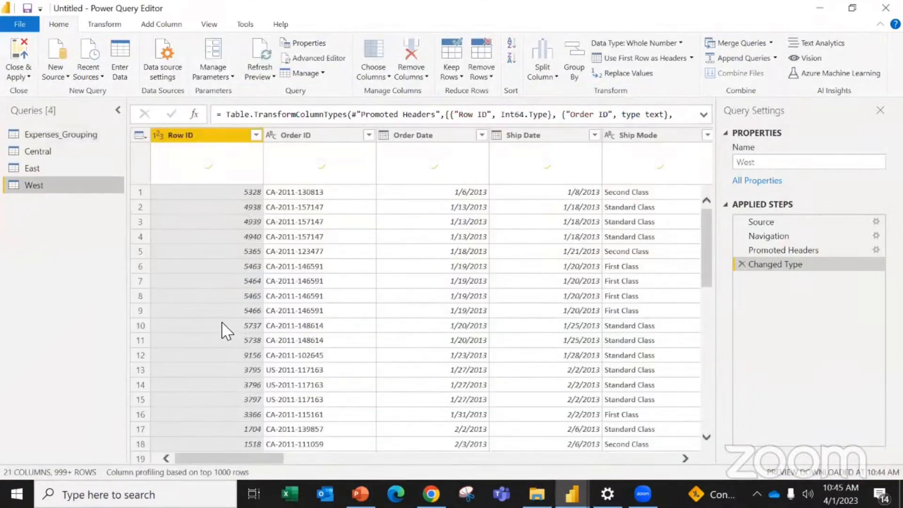
# Rename the Central query as Central_Append.
pyautogui.click(63, 153)
pyautogui.click(64, 152)
pyautogui.click(64, 151)
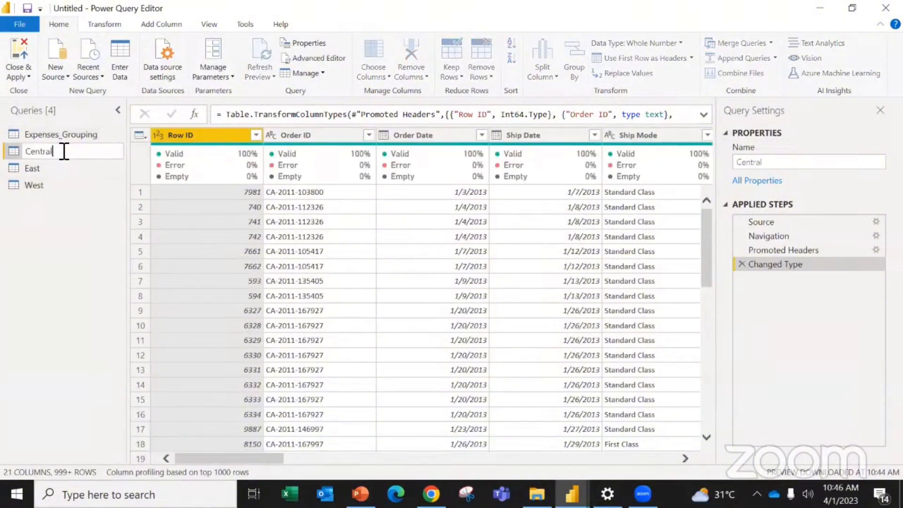
pyautogui.write('_Append')
pyautogui.press('Return')
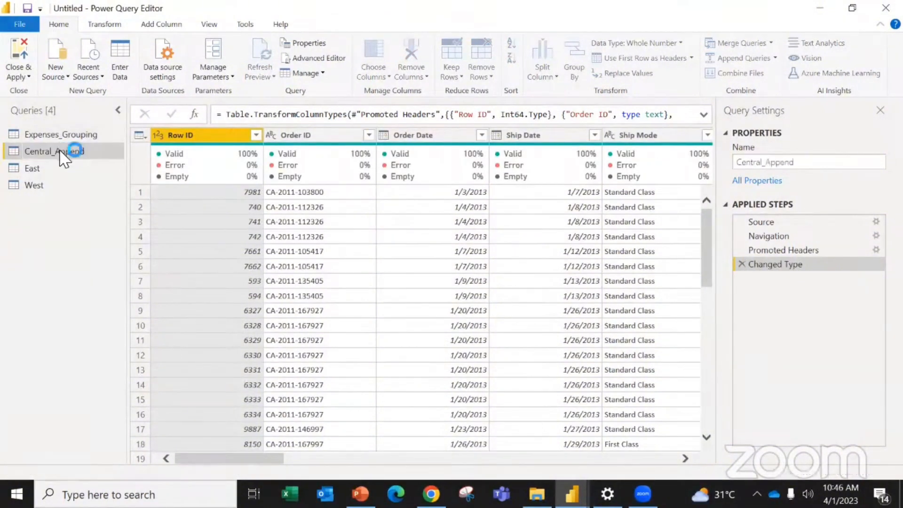
# Rename the East query as East_Append.
pyautogui.click(49, 174)
pyautogui.rightClick(50, 171)
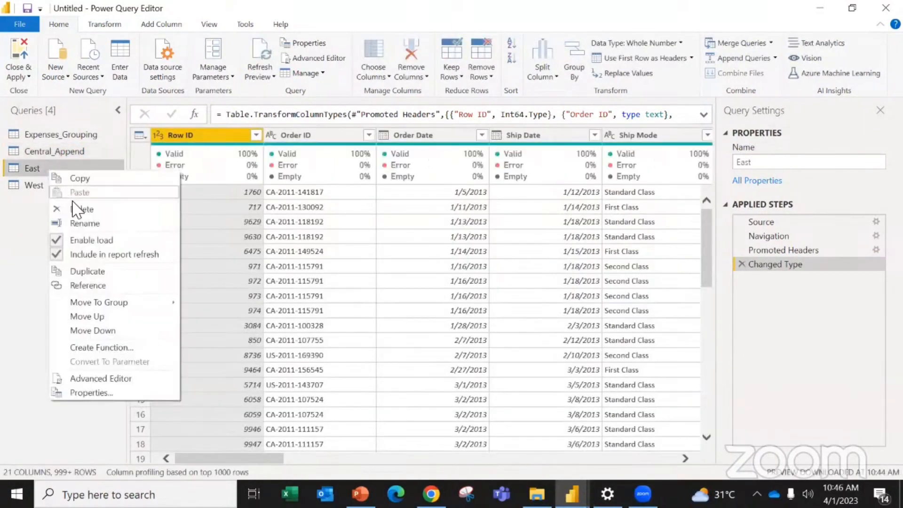
pyautogui.click(92, 224)
pyautogui.click(66, 172)
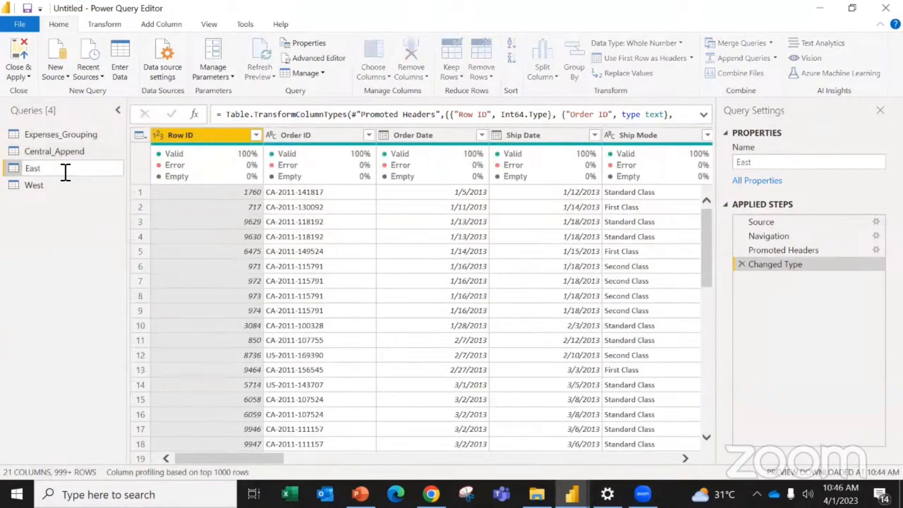
pyautogui.write('_Append')
pyautogui.press('Return')
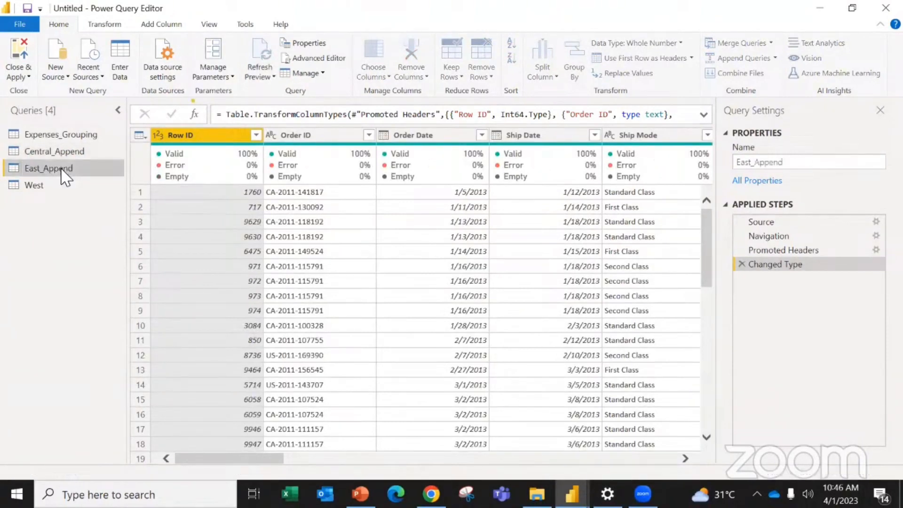
# Rename the West query as West_Append.
pyautogui.rightClick(71, 185)
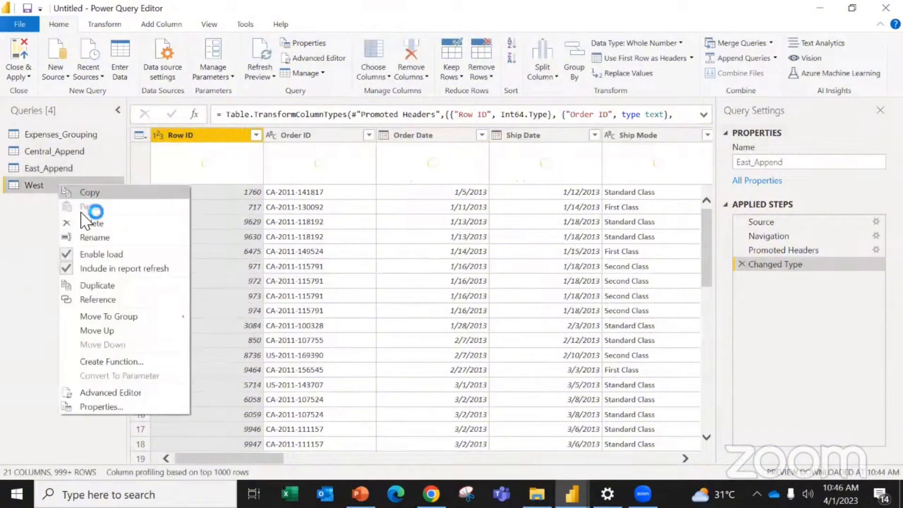
pyautogui.click(94, 237)
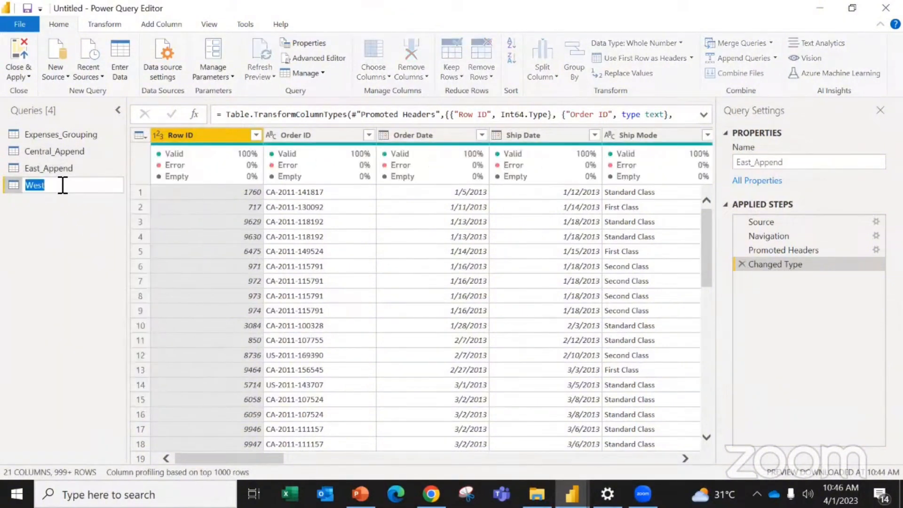
pyautogui.click(63, 185)
pyautogui.write('_A')
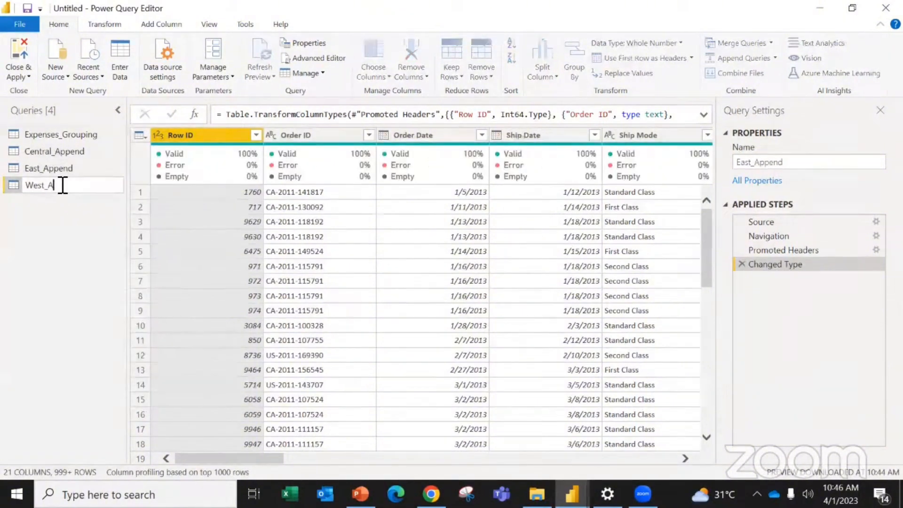
pyautogui.write('ppend')
pyautogui.press('Return')
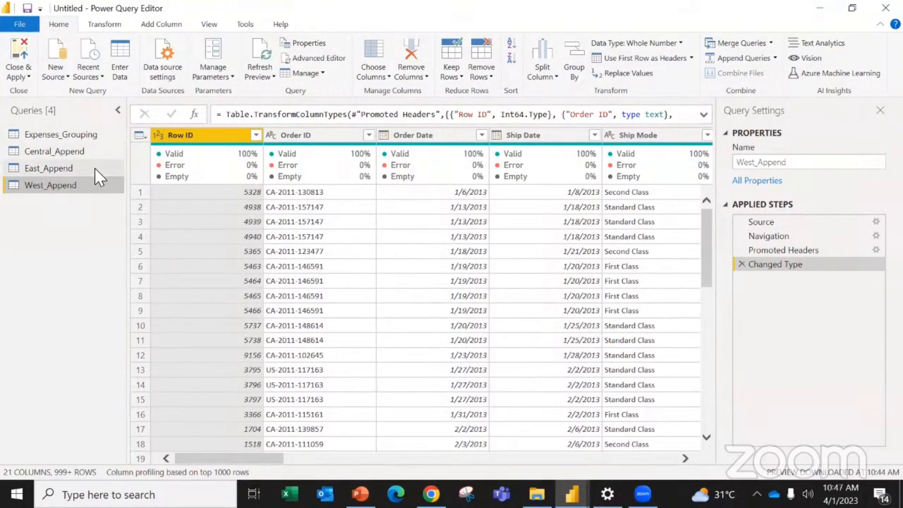
# Import only Table2 from the Pivot, Unpivot, Transpose Data Excel workbook as a new query, leaving out Sheet1.
pyautogui.click(56, 71)
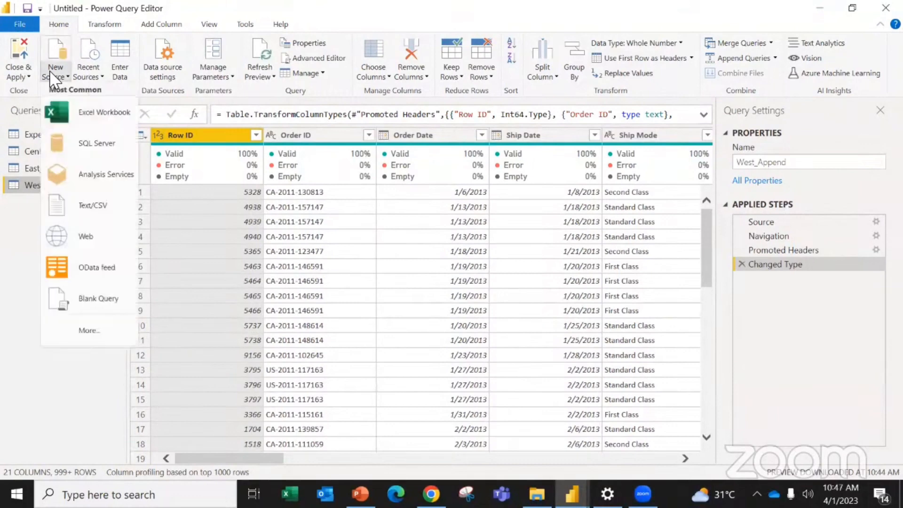
pyautogui.click(84, 109)
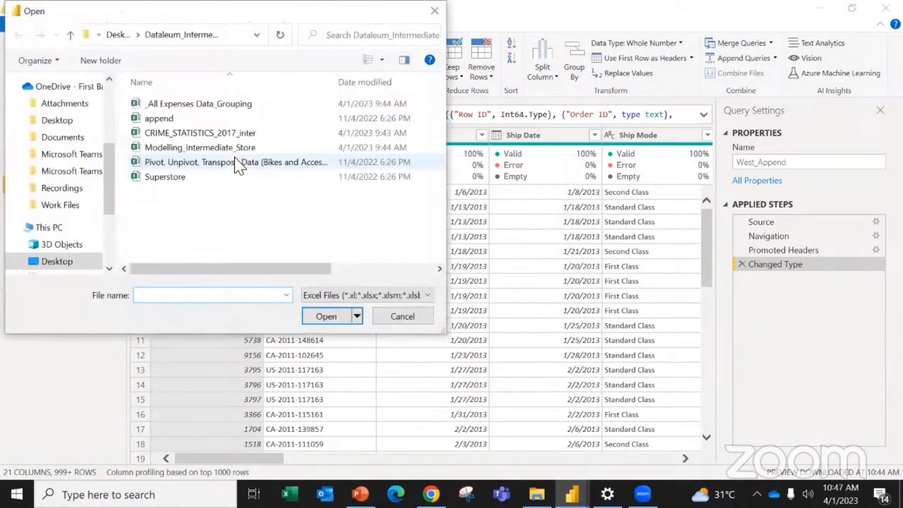
pyautogui.click(202, 164)
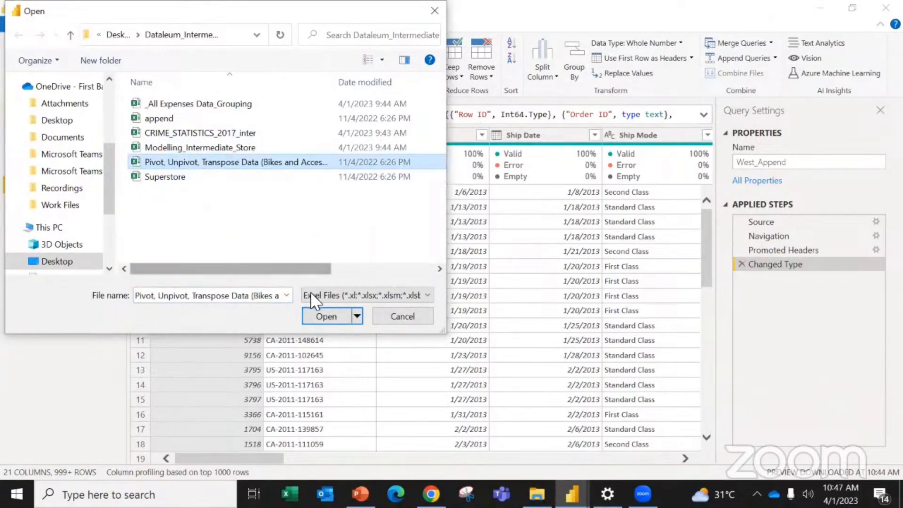
pyautogui.click(320, 321)
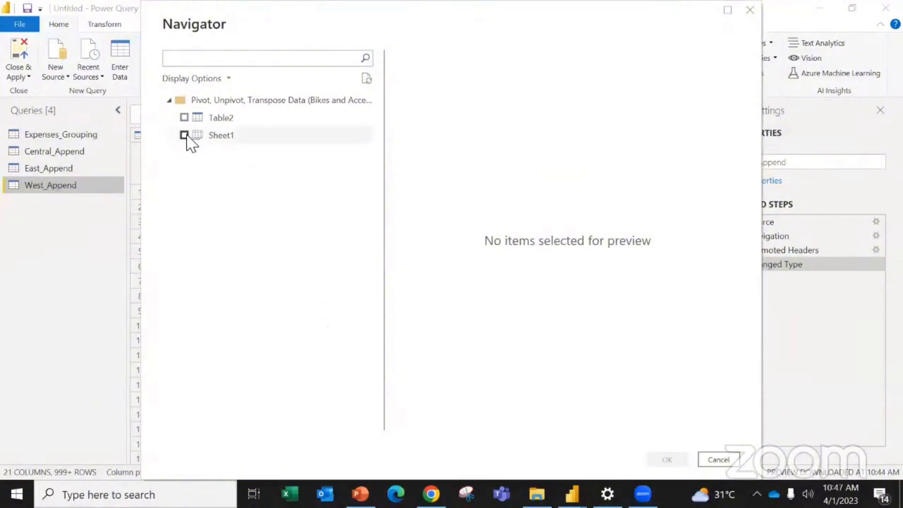
pyautogui.click(184, 117)
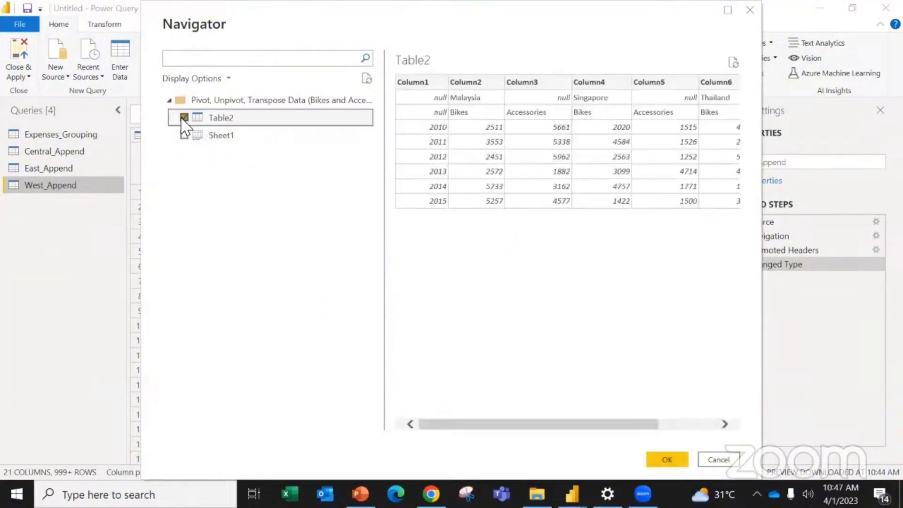
pyautogui.click(185, 141)
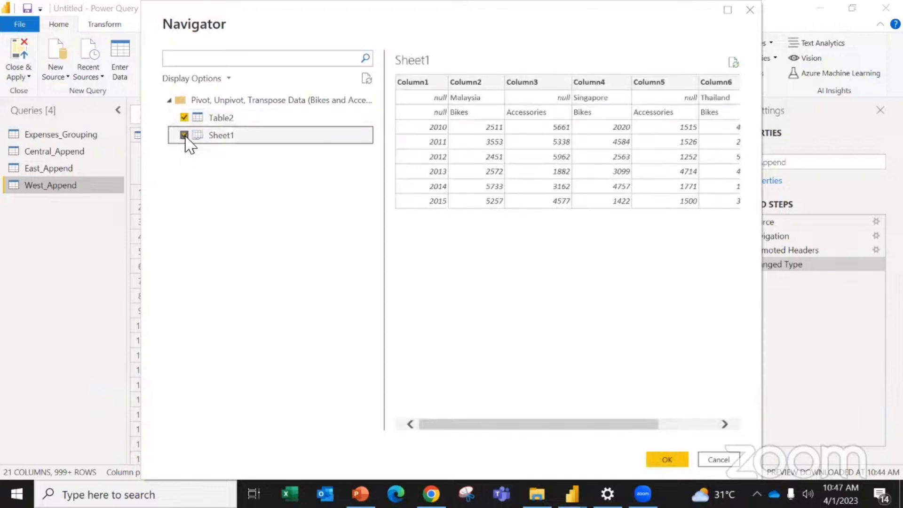
pyautogui.click(184, 135)
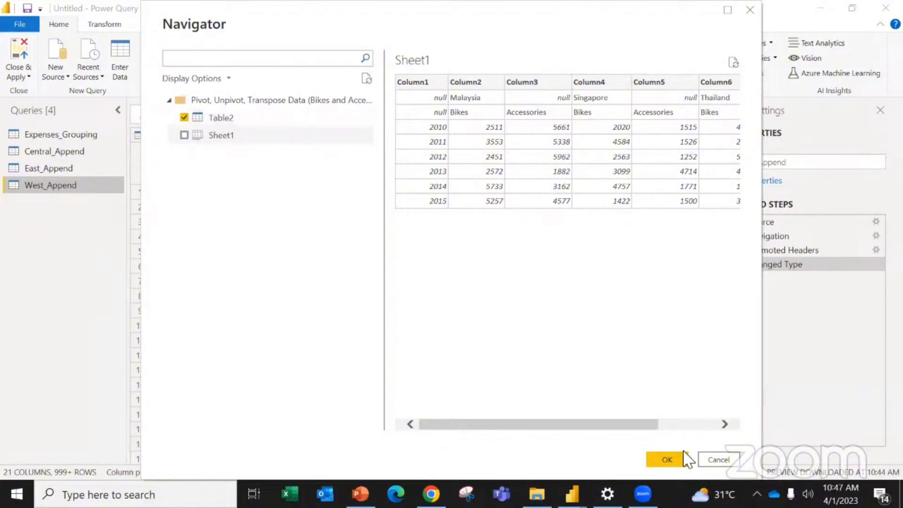
pyautogui.click(665, 460)
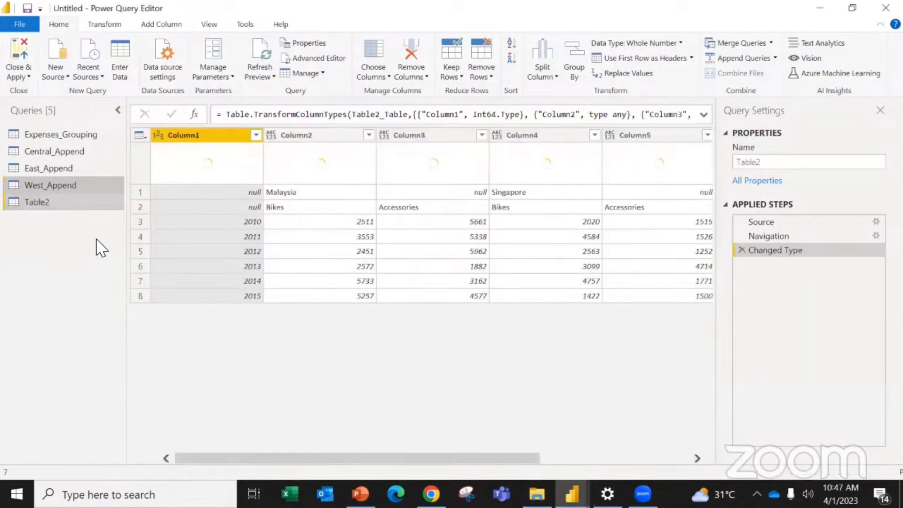
# Rename the Table2 query as Pivot_Unpivot_Transpose.
pyautogui.click(56, 203)
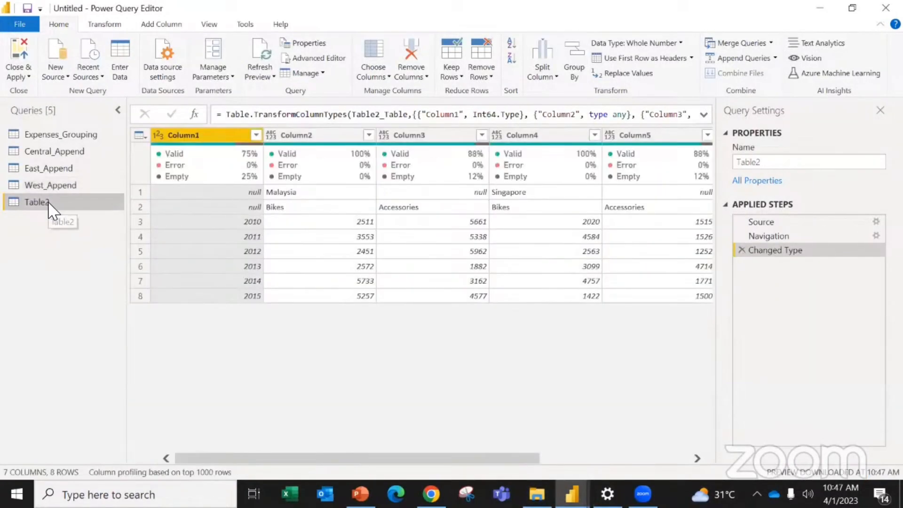
pyautogui.doubleClick(52, 205)
pyautogui.write('P')
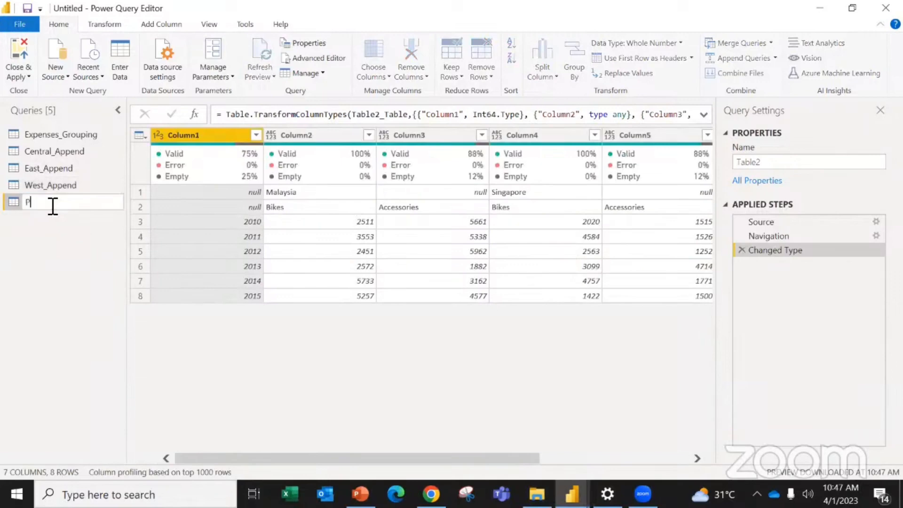
pyautogui.write('ivot_Unpivot_Transpose')
pyautogui.press('Return')
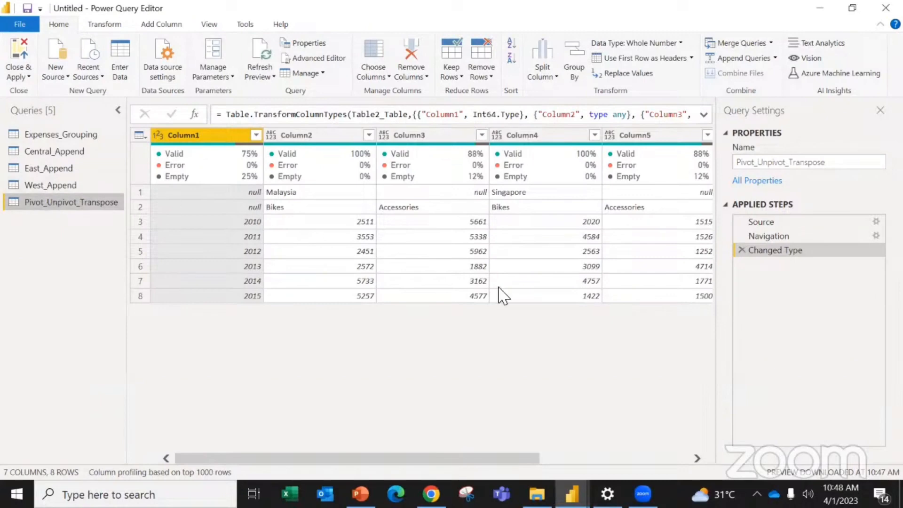
# Open the CRIME_STATISTICS_2017_inter Excel workbook as a new source and preview all columns of its Summary sheet.
pyautogui.click(643, 493)
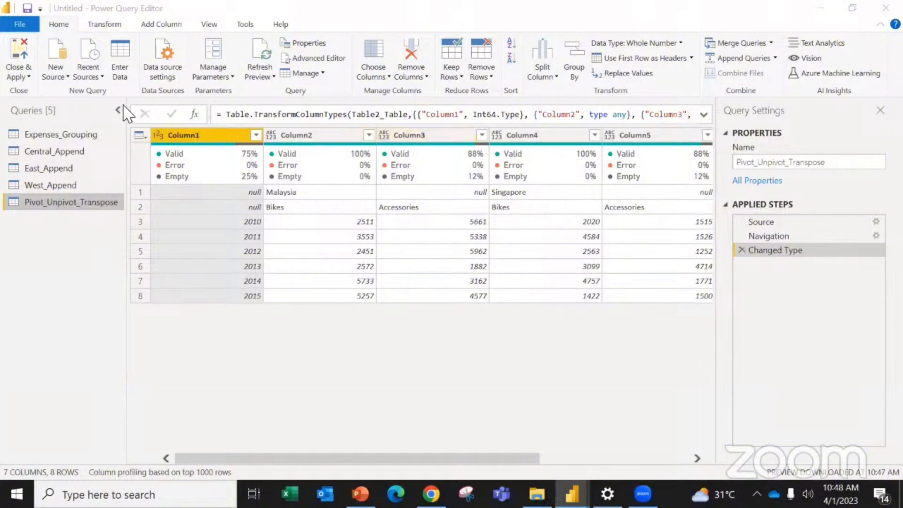
pyautogui.click(57, 73)
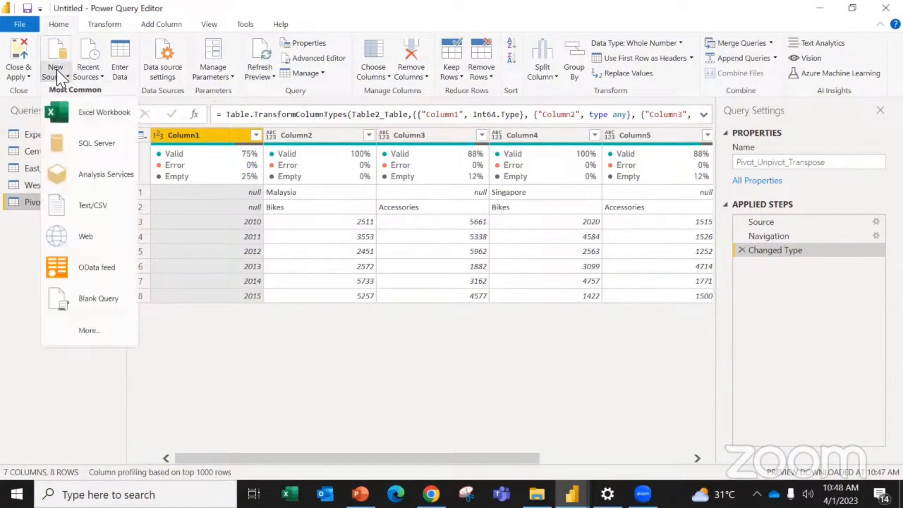
pyautogui.click(92, 112)
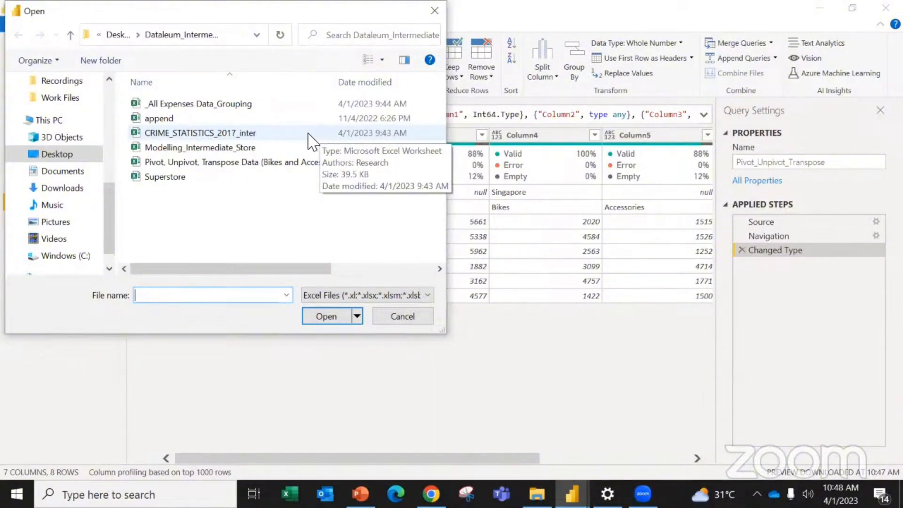
pyautogui.click(275, 135)
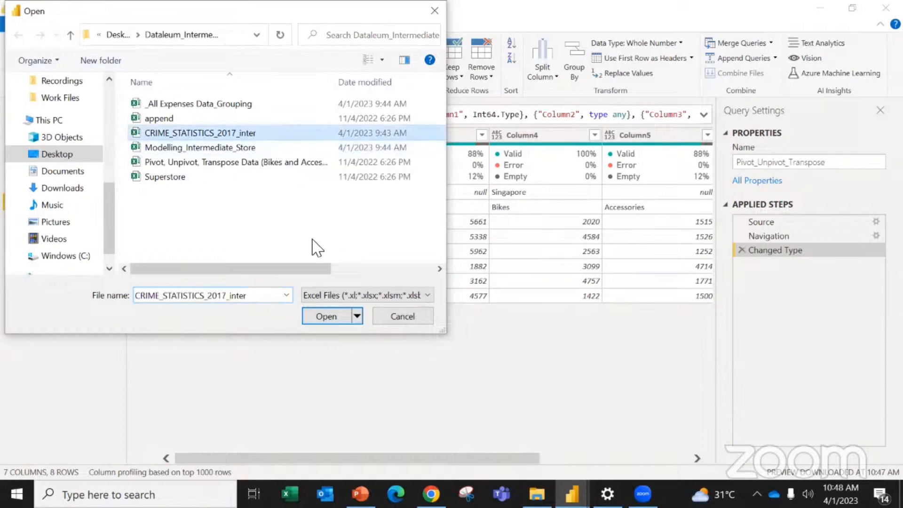
pyautogui.click(316, 325)
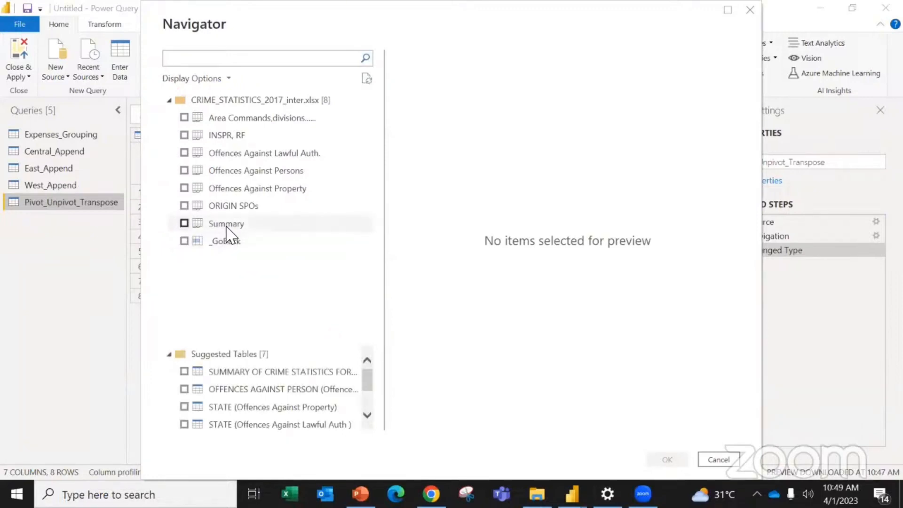
pyautogui.click(227, 226)
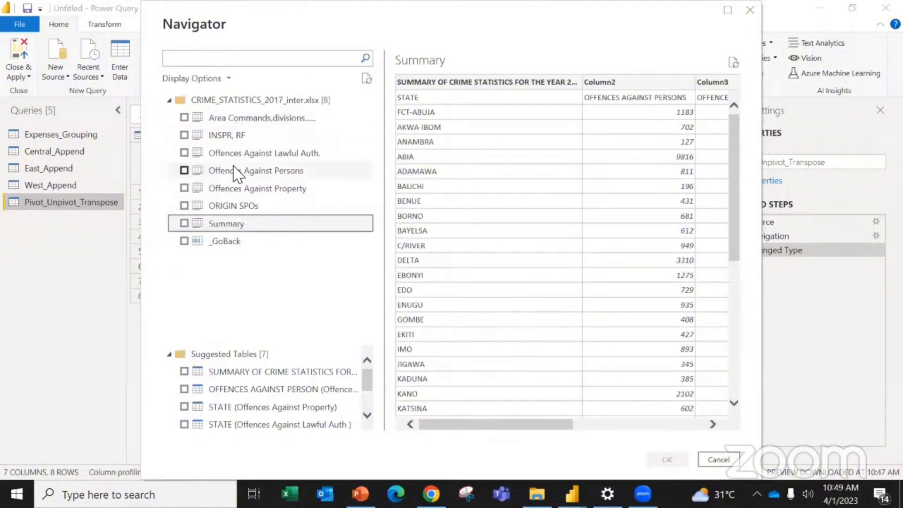
pyautogui.hscroll(5, 550, 282)
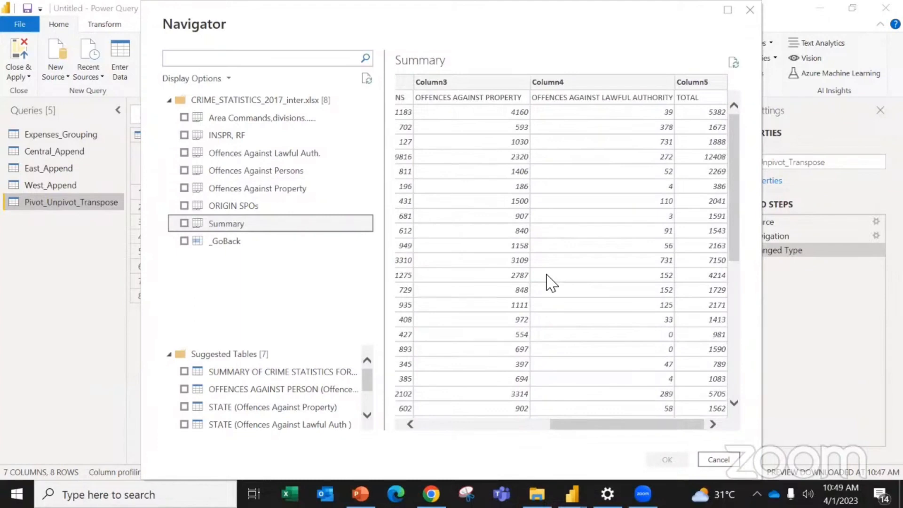
pyautogui.hscroll(-5, 550, 282)
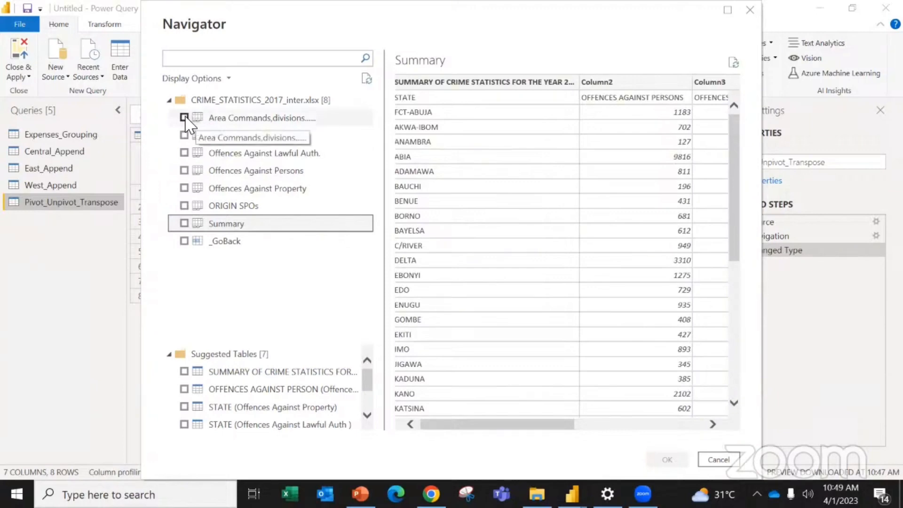
# Import the Area Commands,divisions, INSPR, RF, three Offences Against, ORIGIN SPOs and Summary sheets as new queries, leaving out _GoBack.
pyautogui.click(184, 118)
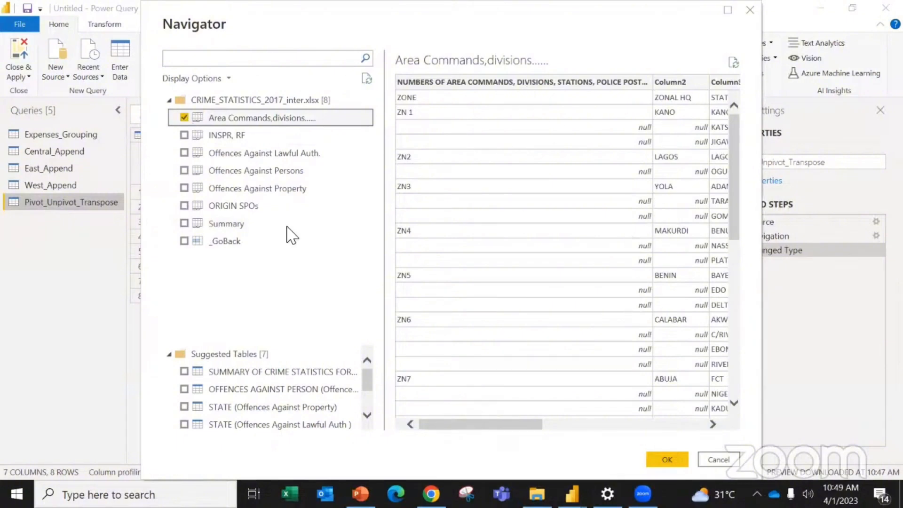
pyautogui.click(184, 135)
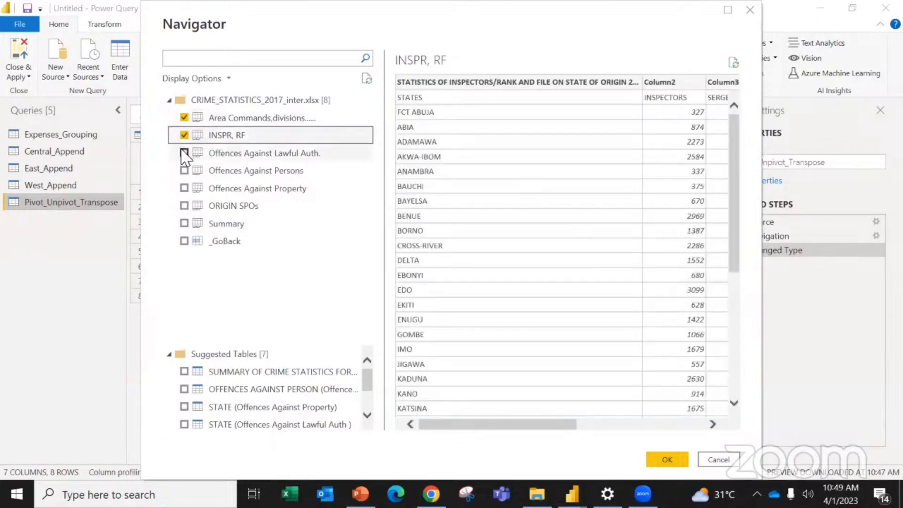
pyautogui.click(184, 153)
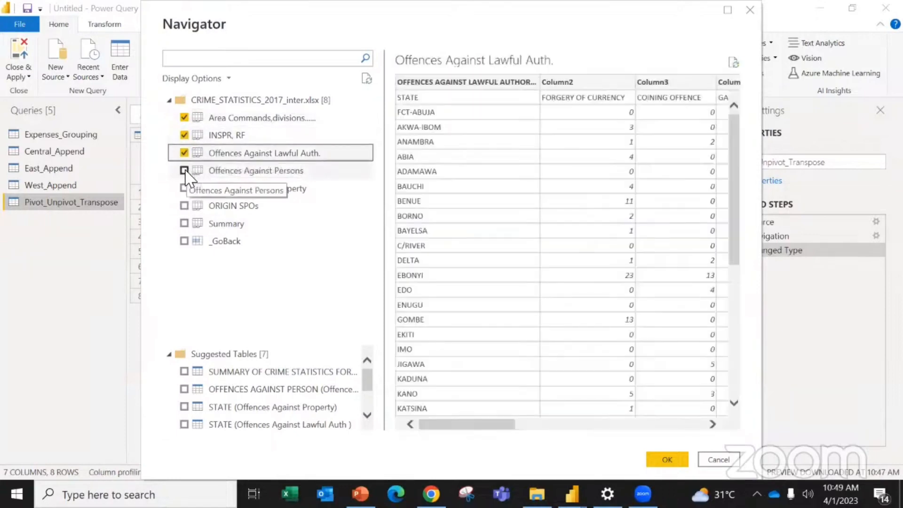
pyautogui.click(184, 170)
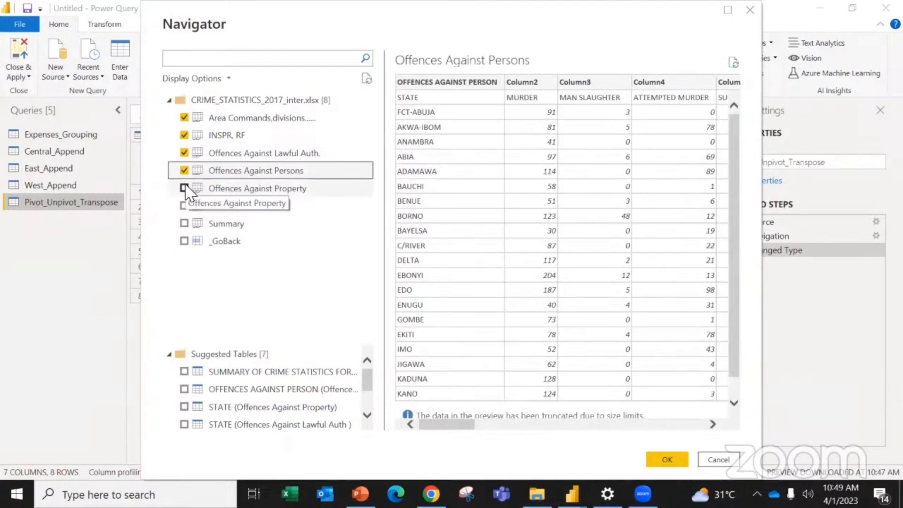
pyautogui.click(184, 188)
pyautogui.click(184, 205)
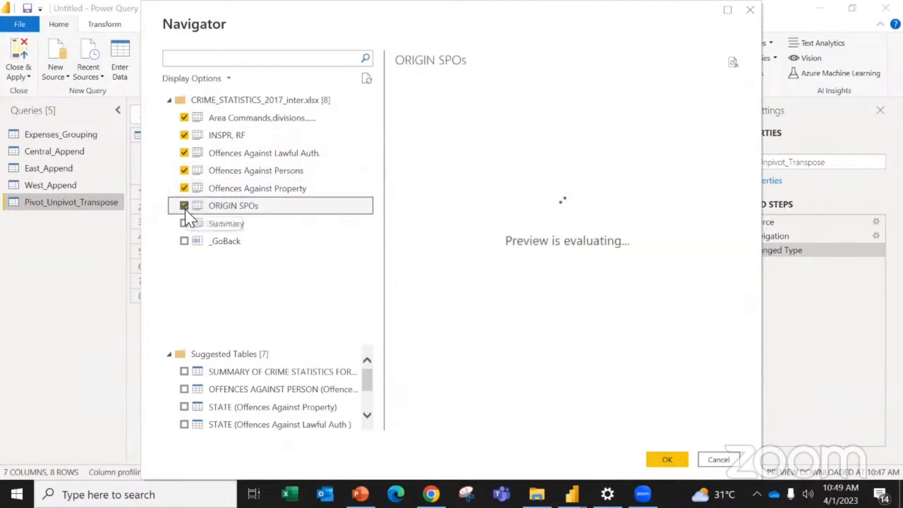
pyautogui.click(184, 224)
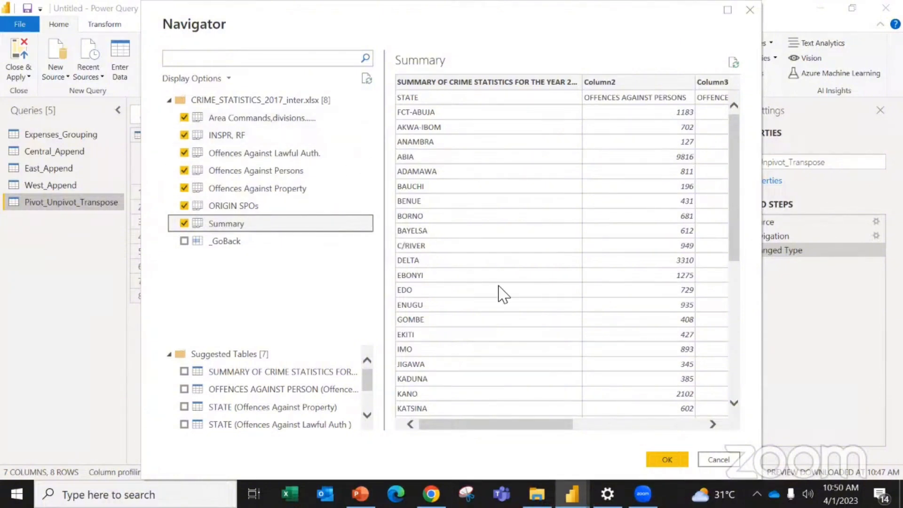
pyautogui.click(668, 465)
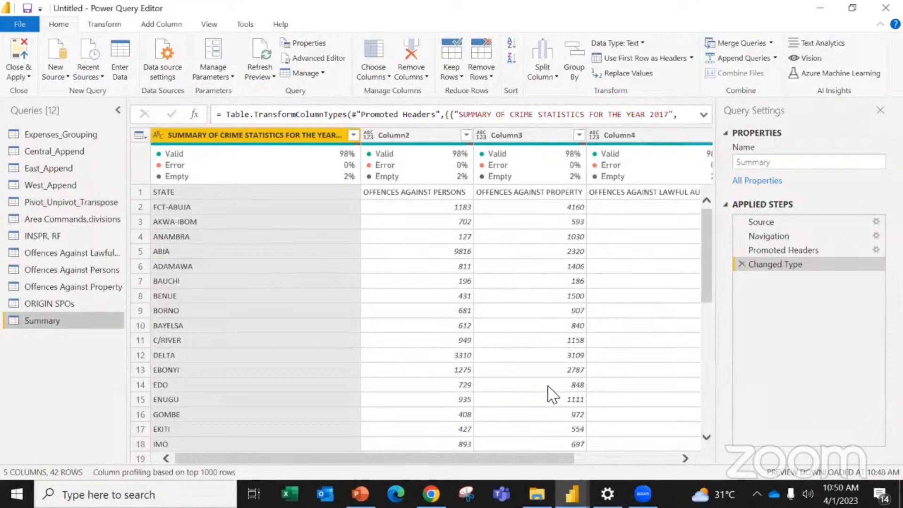
# Import the Trim and Clean CSV file as a new query with the default comma delimiter and type detection.
pyautogui.click(488, 75)
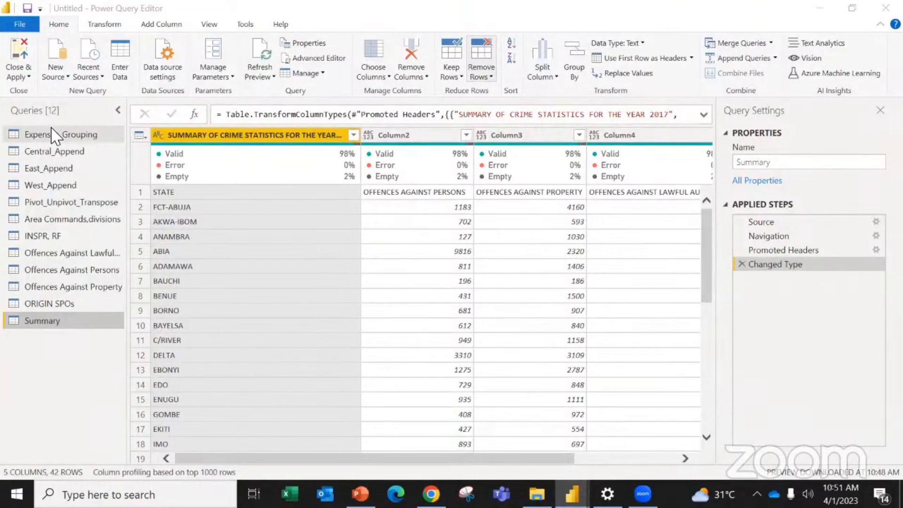
pyautogui.click(56, 75)
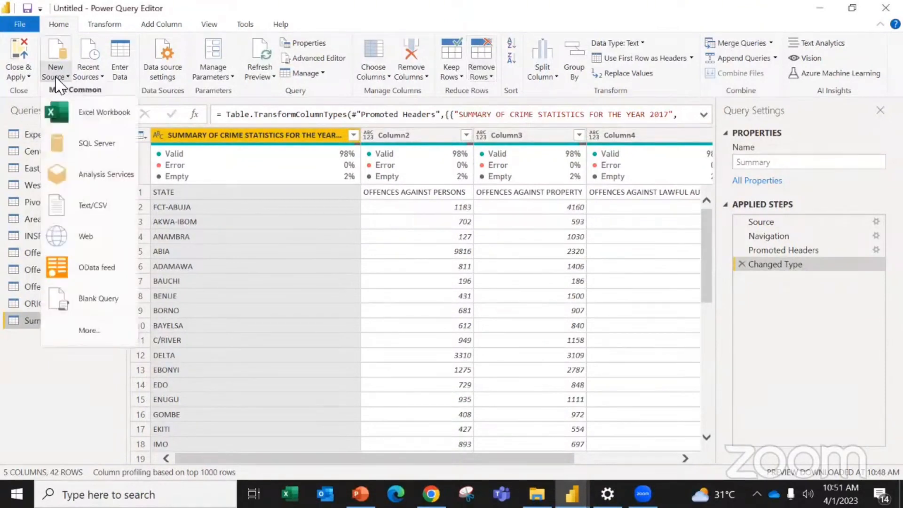
pyautogui.click(83, 217)
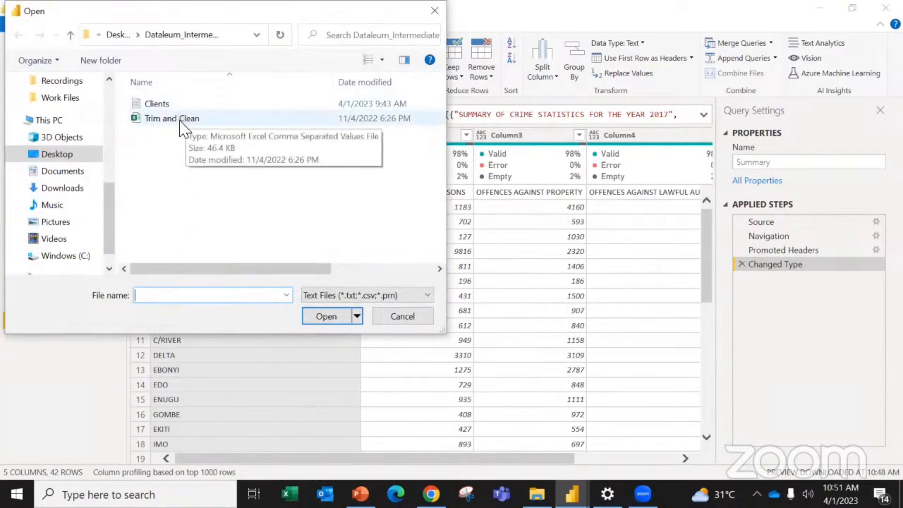
pyautogui.click(183, 125)
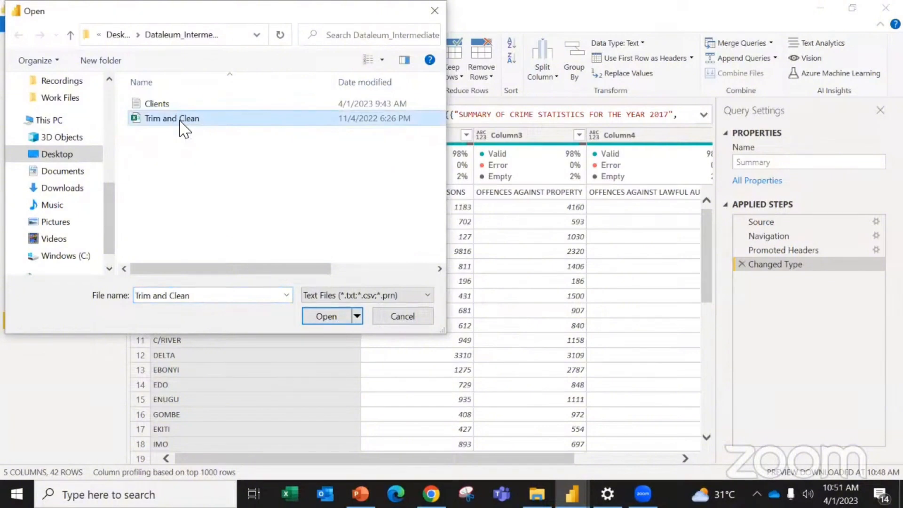
pyautogui.click(319, 314)
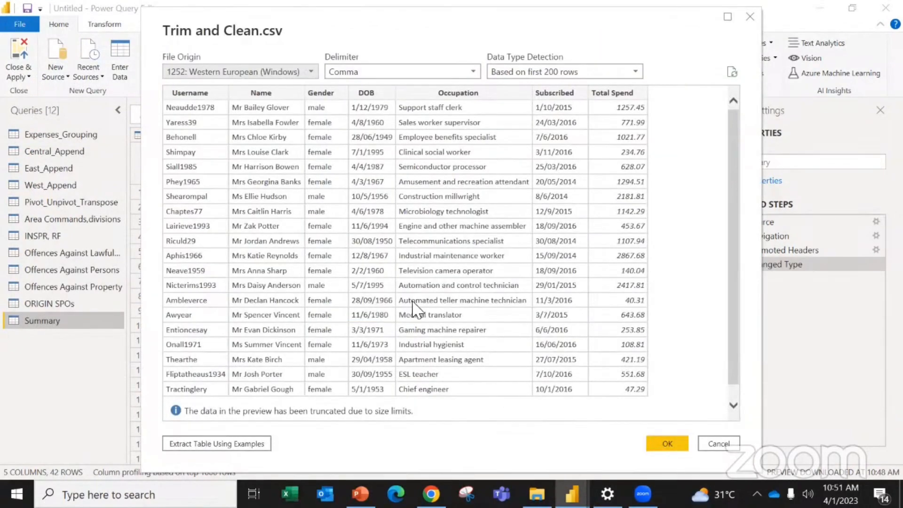
pyautogui.click(668, 443)
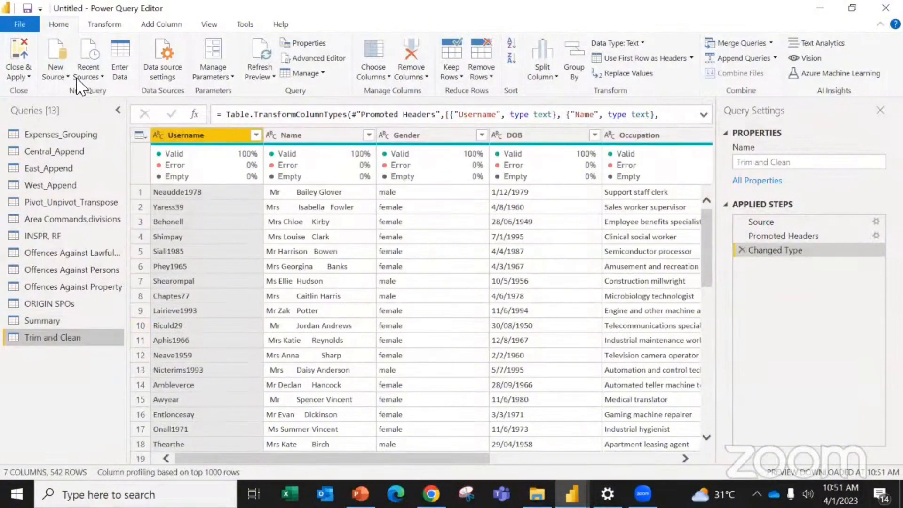
# Import the Clients text file as a new query, keeping the default Western European file origin.
pyautogui.click(54, 71)
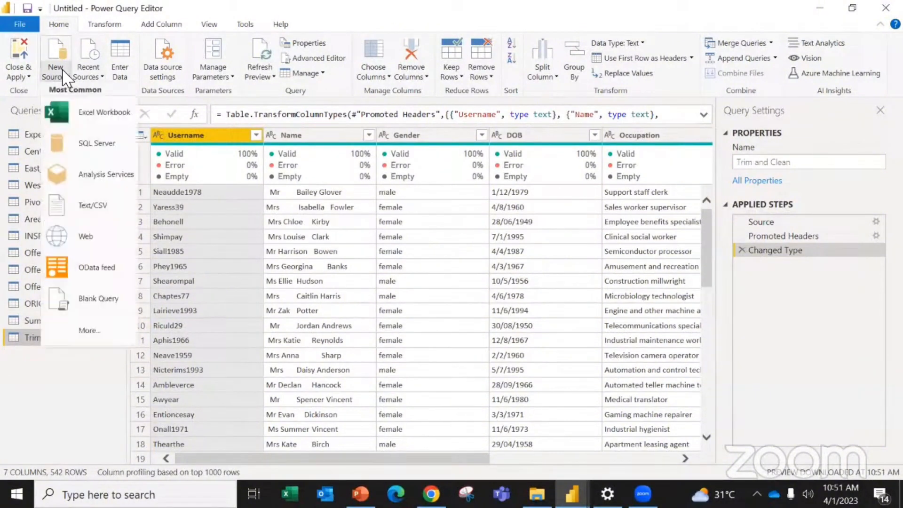
pyautogui.click(76, 203)
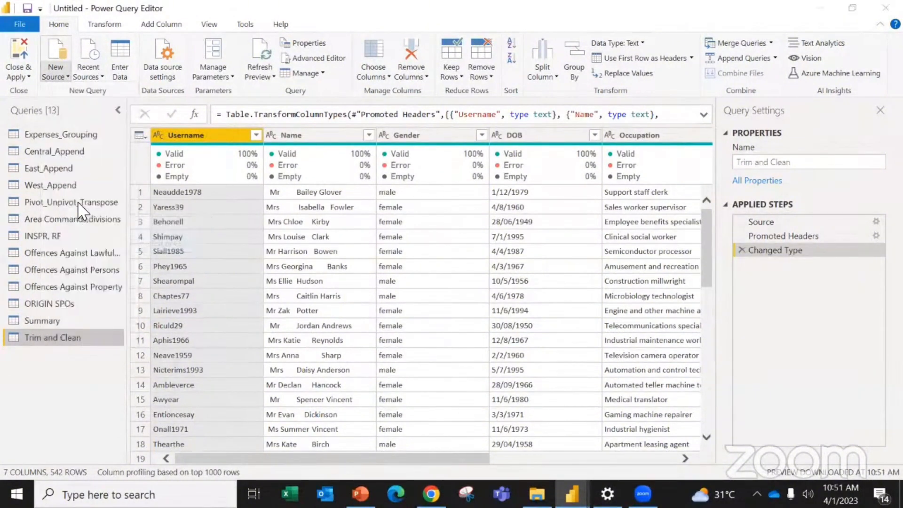
pyautogui.click(159, 104)
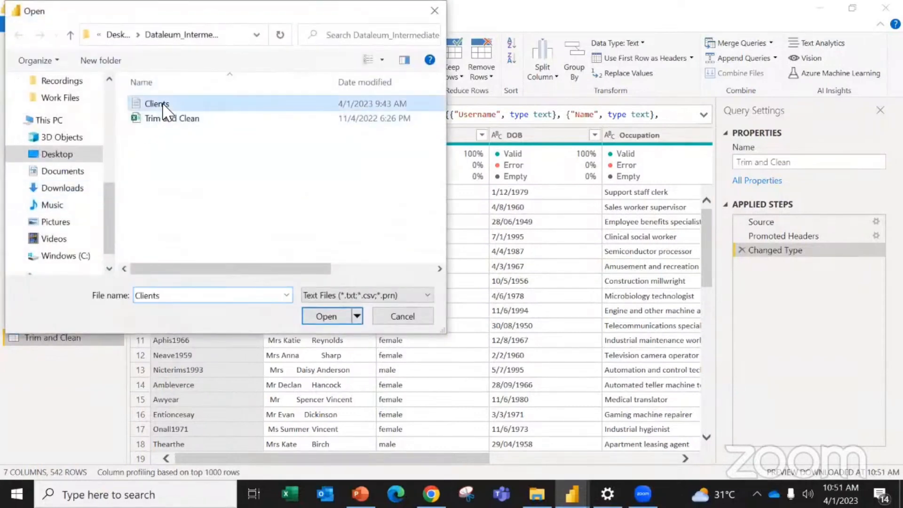
pyautogui.click(325, 316)
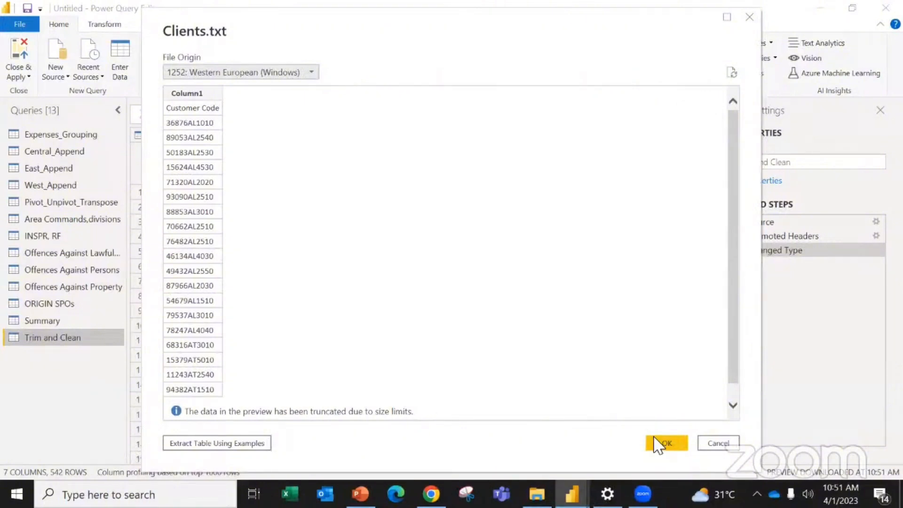
pyautogui.click(667, 452)
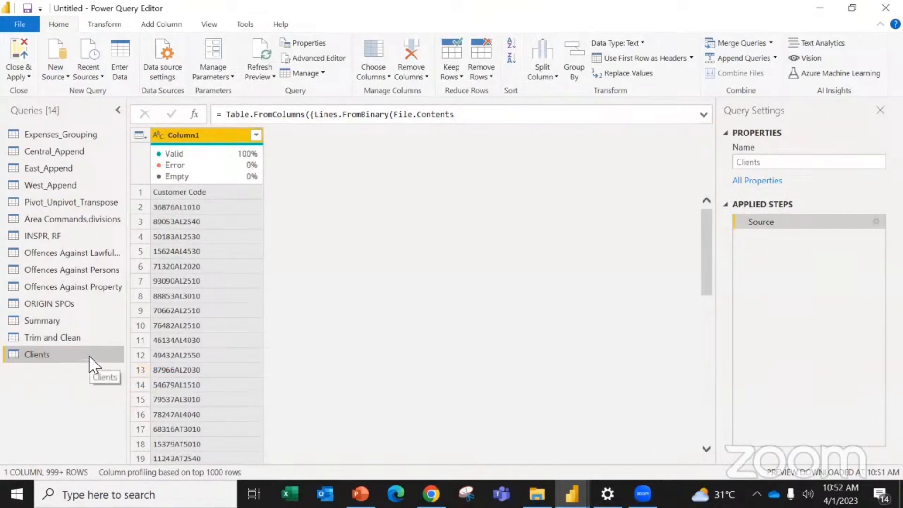
# Rename the Clients query as Clients_Column Splitting.
pyautogui.doubleClick(93, 360)
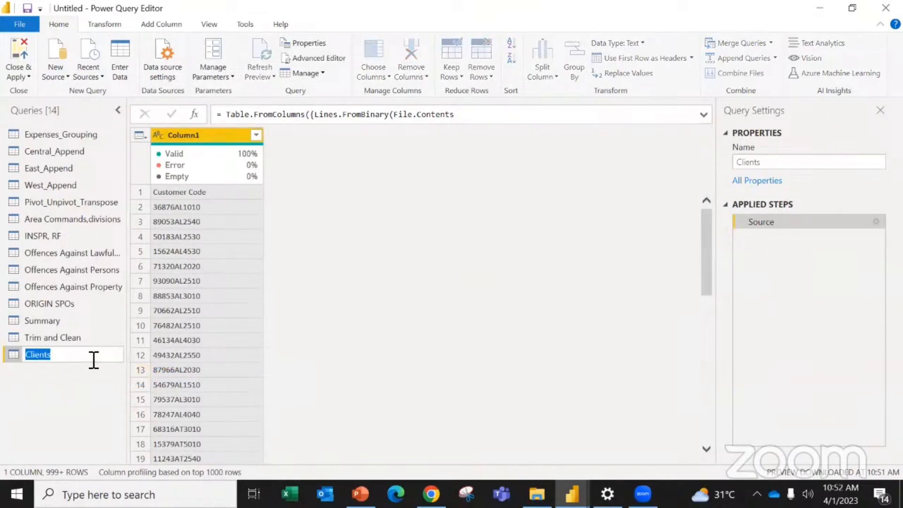
pyautogui.click(94, 360)
pyautogui.write('_Co')
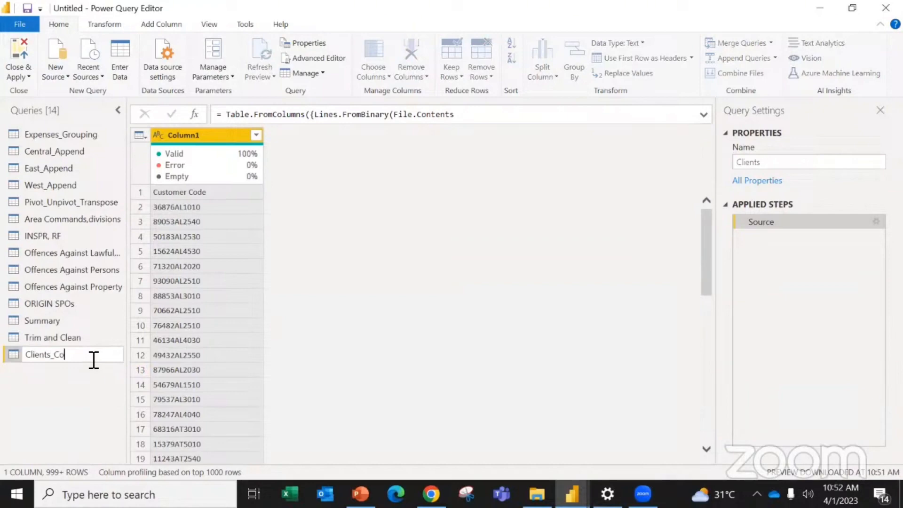
pyautogui.write('lumn Splitting')
pyautogui.press('Return')
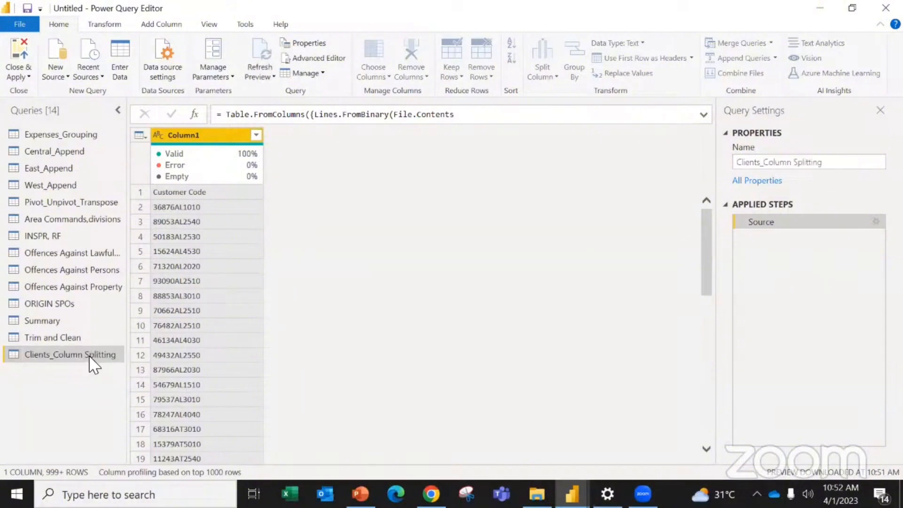